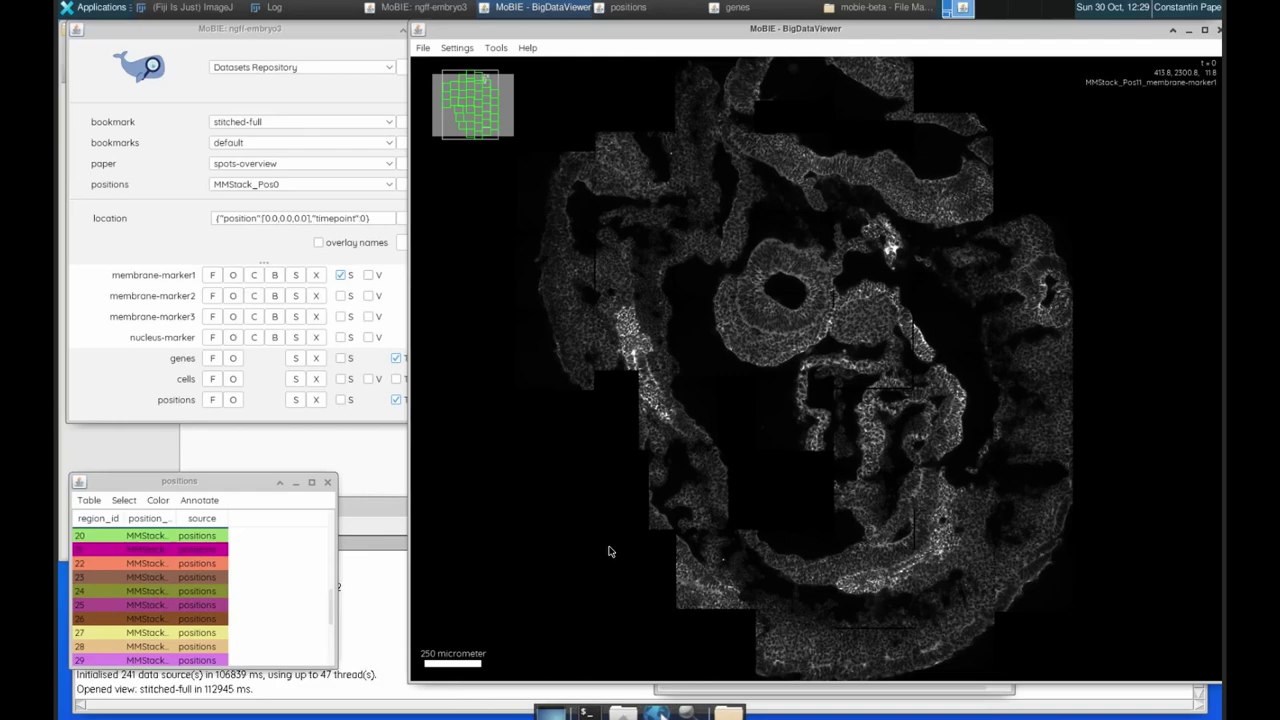
# Zoom into one stitched position, briefly showing and then hiding the position tiles overlay.
pyautogui.scroll(2, 690, 515)
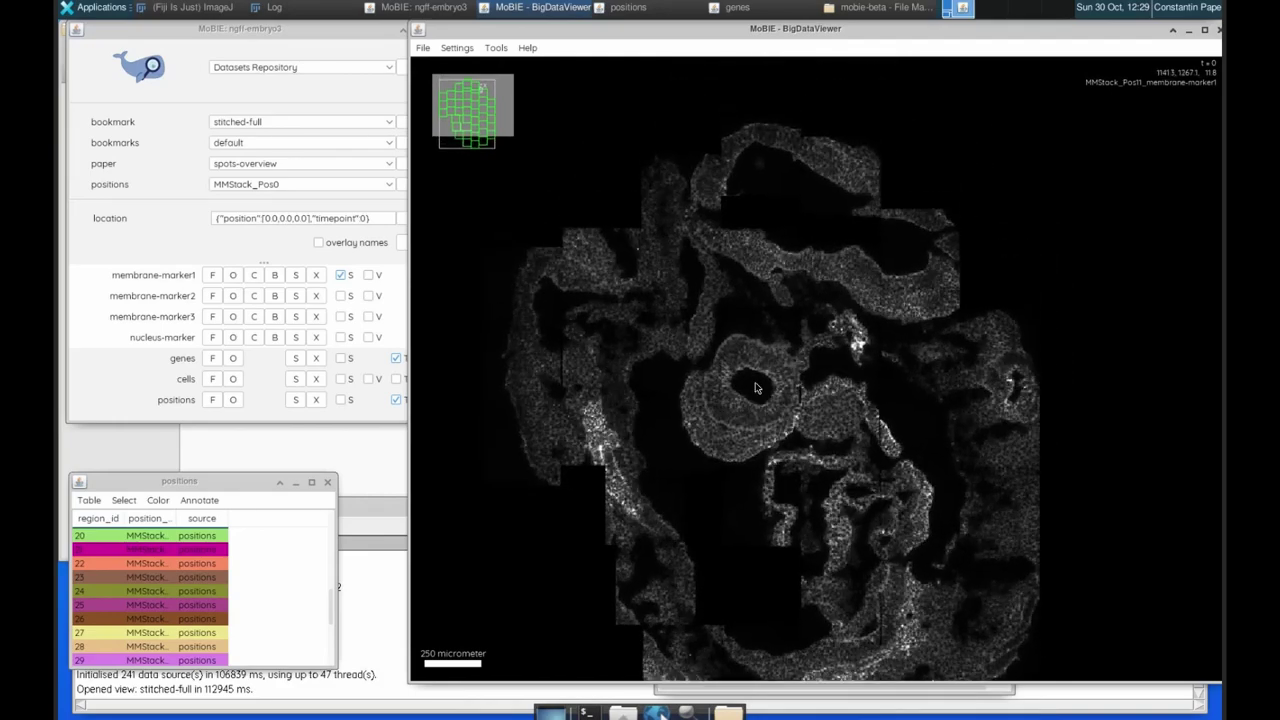
pyautogui.scroll(2, 755, 390)
pyautogui.scroll(2, 745, 394)
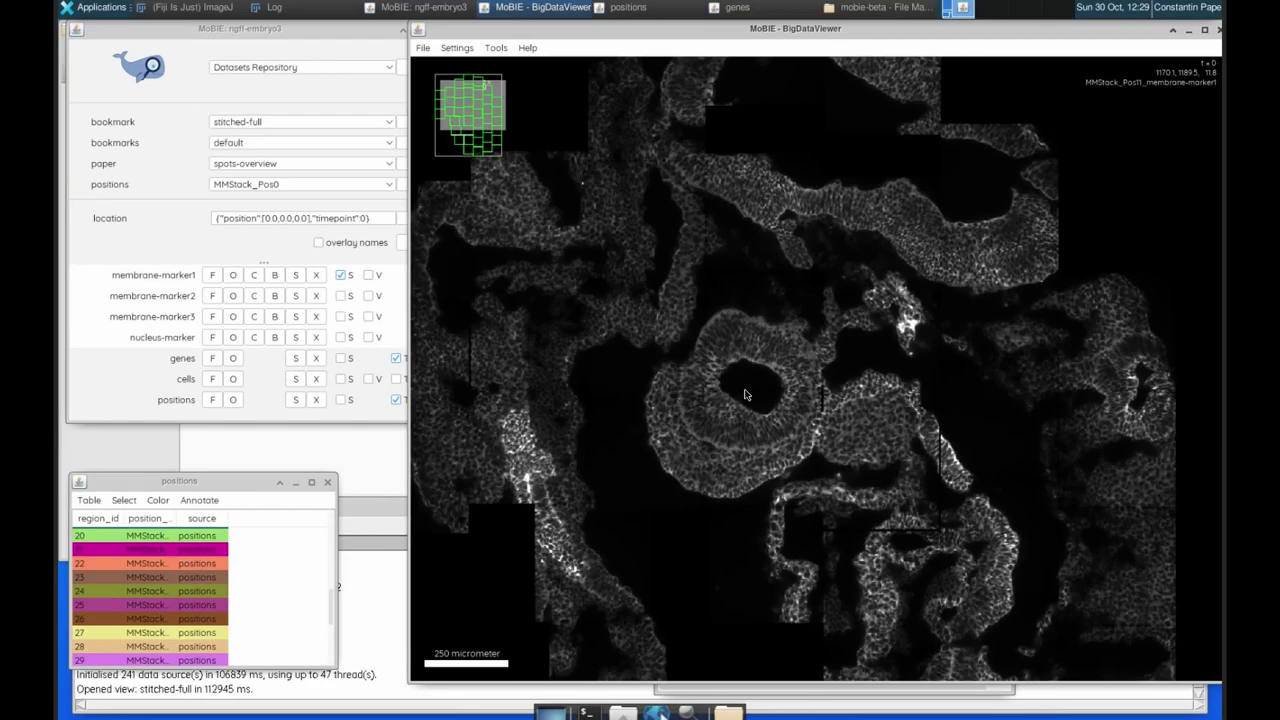
pyautogui.scroll(6, 745, 394)
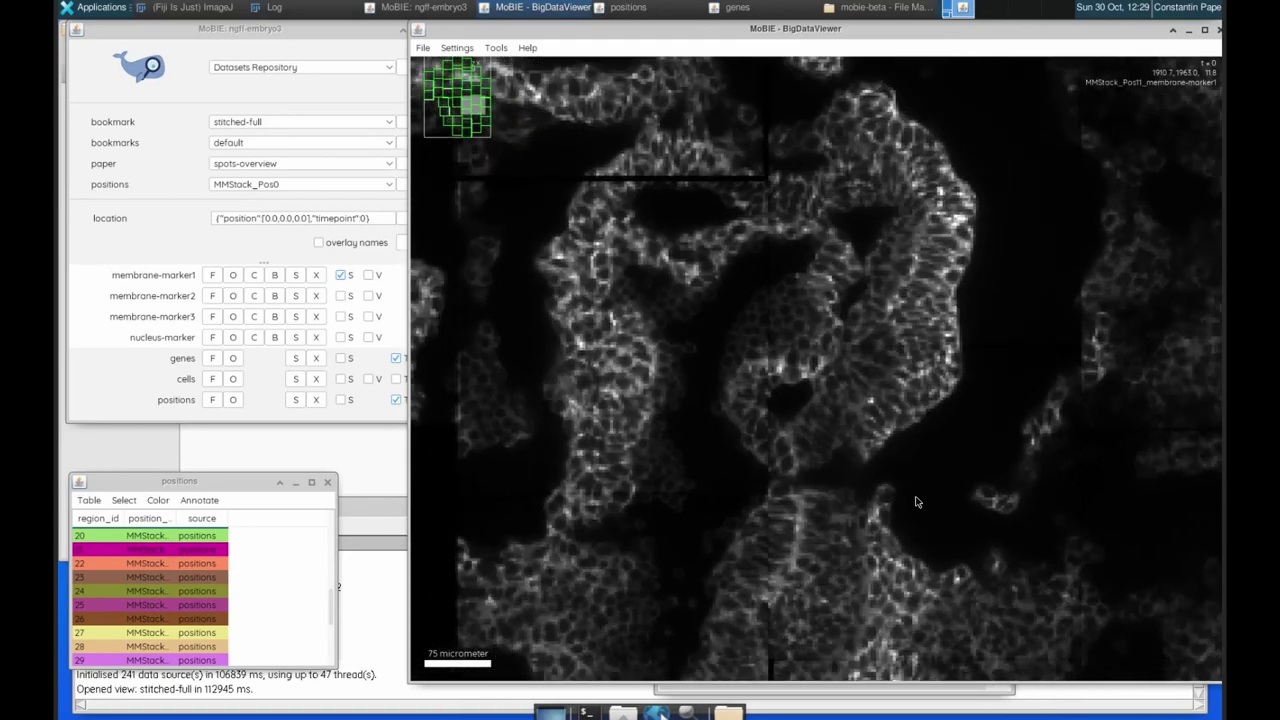
pyautogui.scroll(-6, 916, 502)
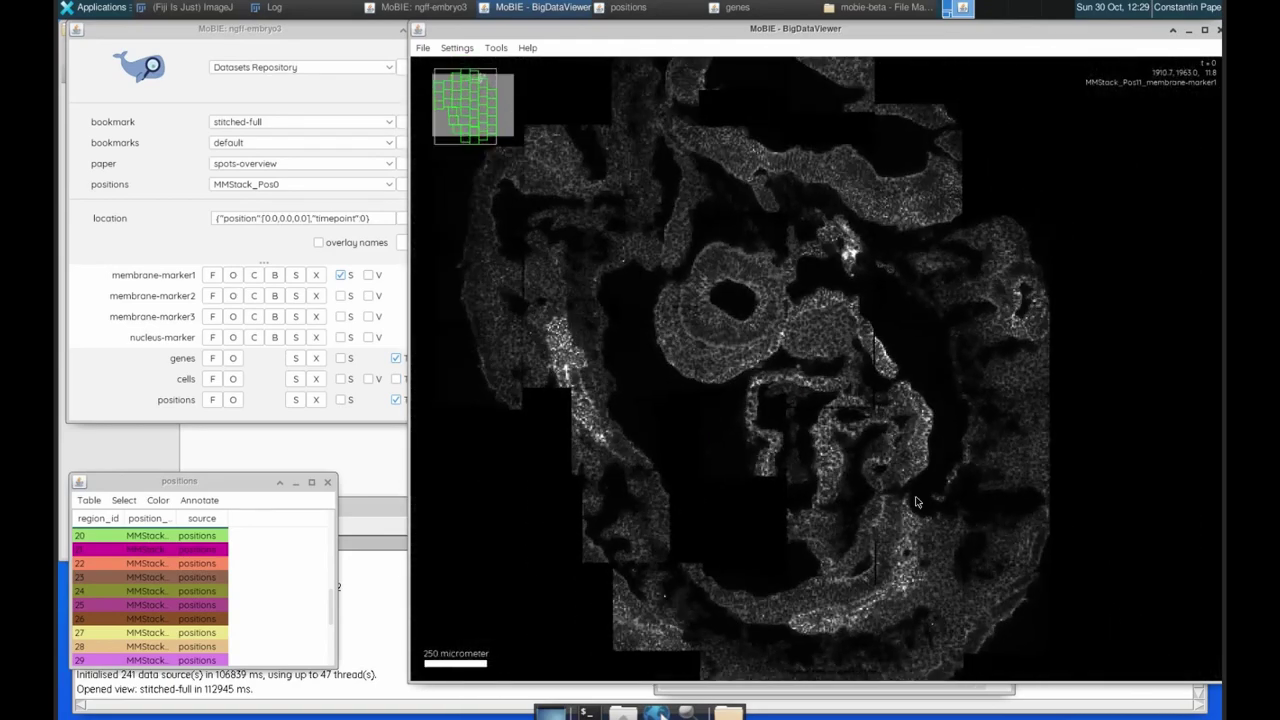
pyautogui.scroll(-1, 916, 502)
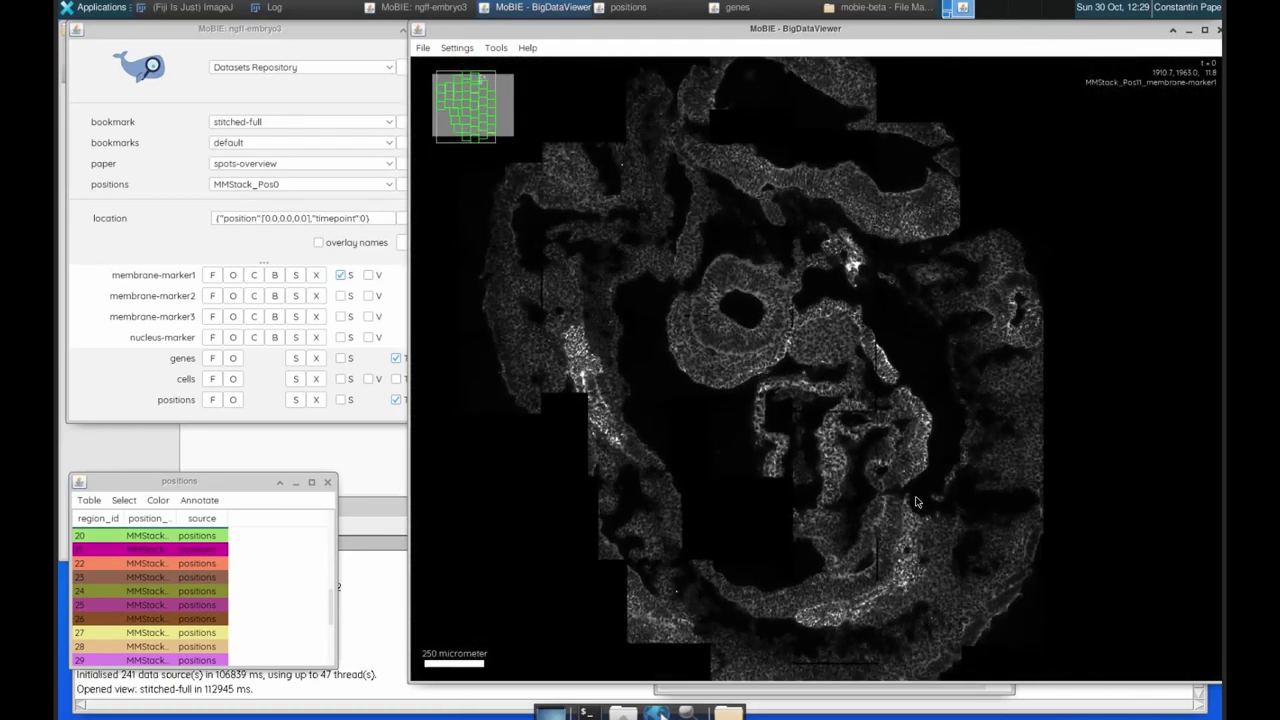
pyautogui.click(341, 400)
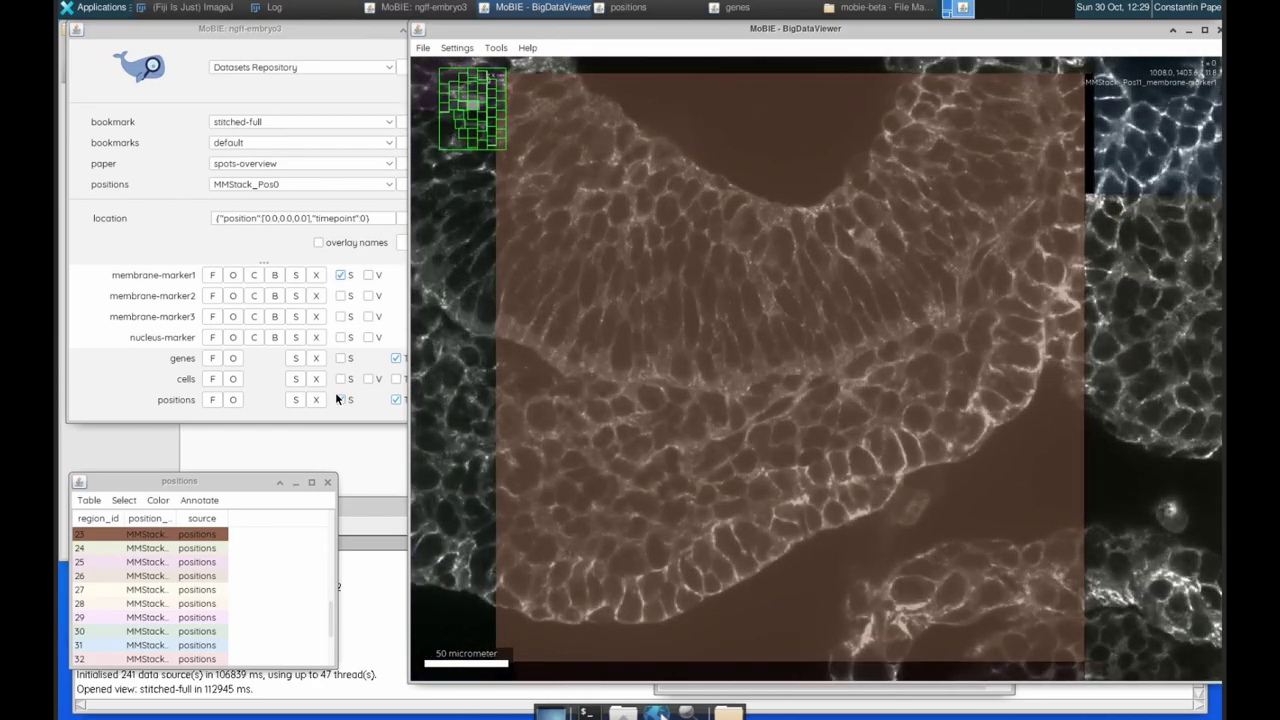
pyautogui.click(340, 399)
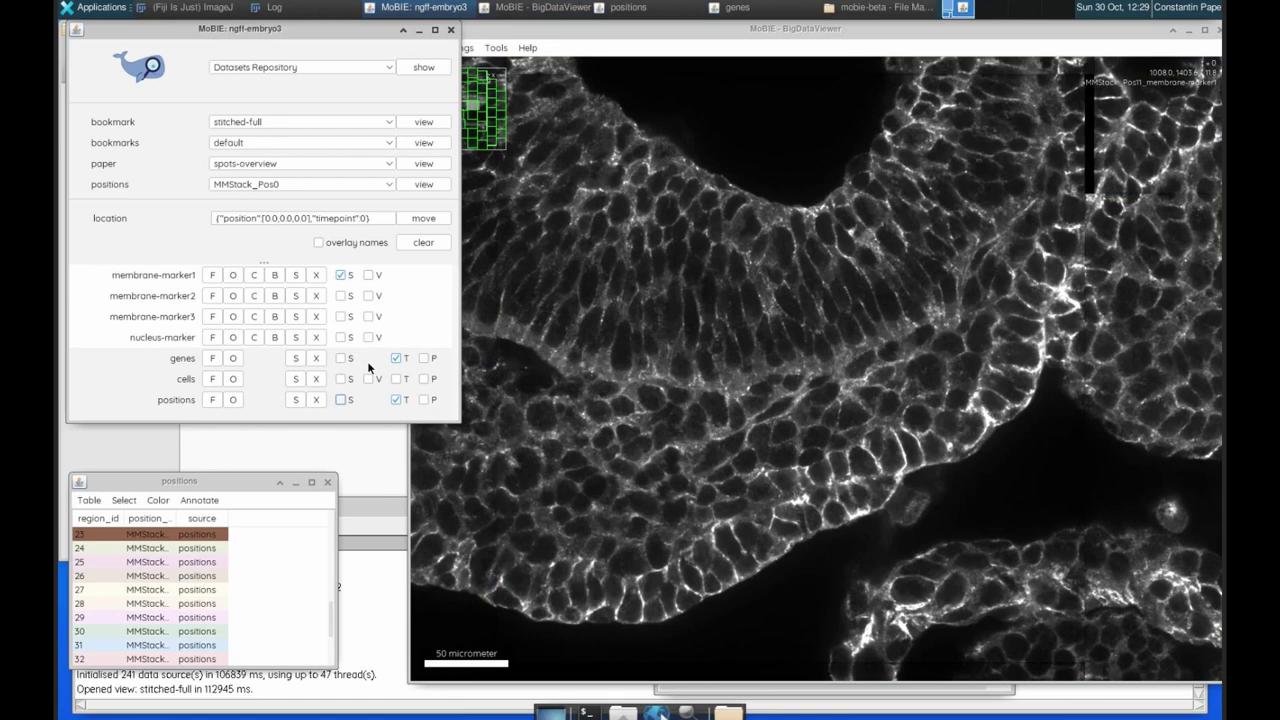
pyautogui.click(341, 379)
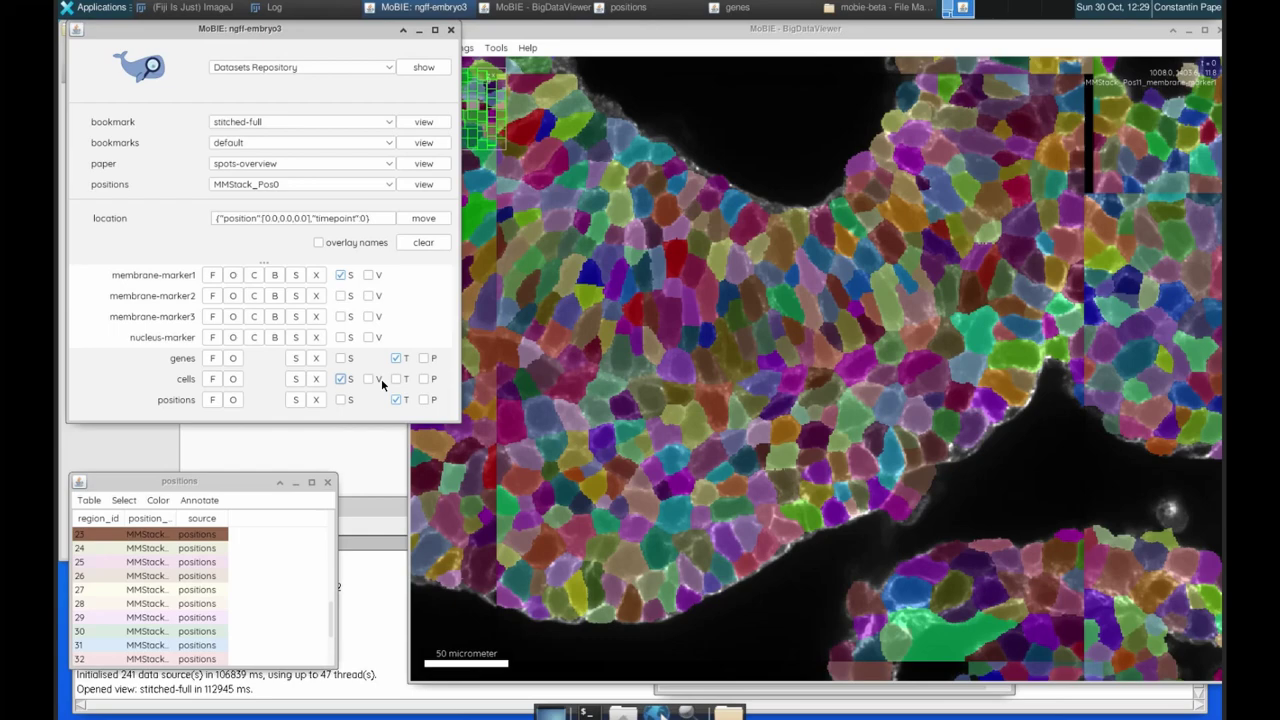
pyautogui.click(397, 378)
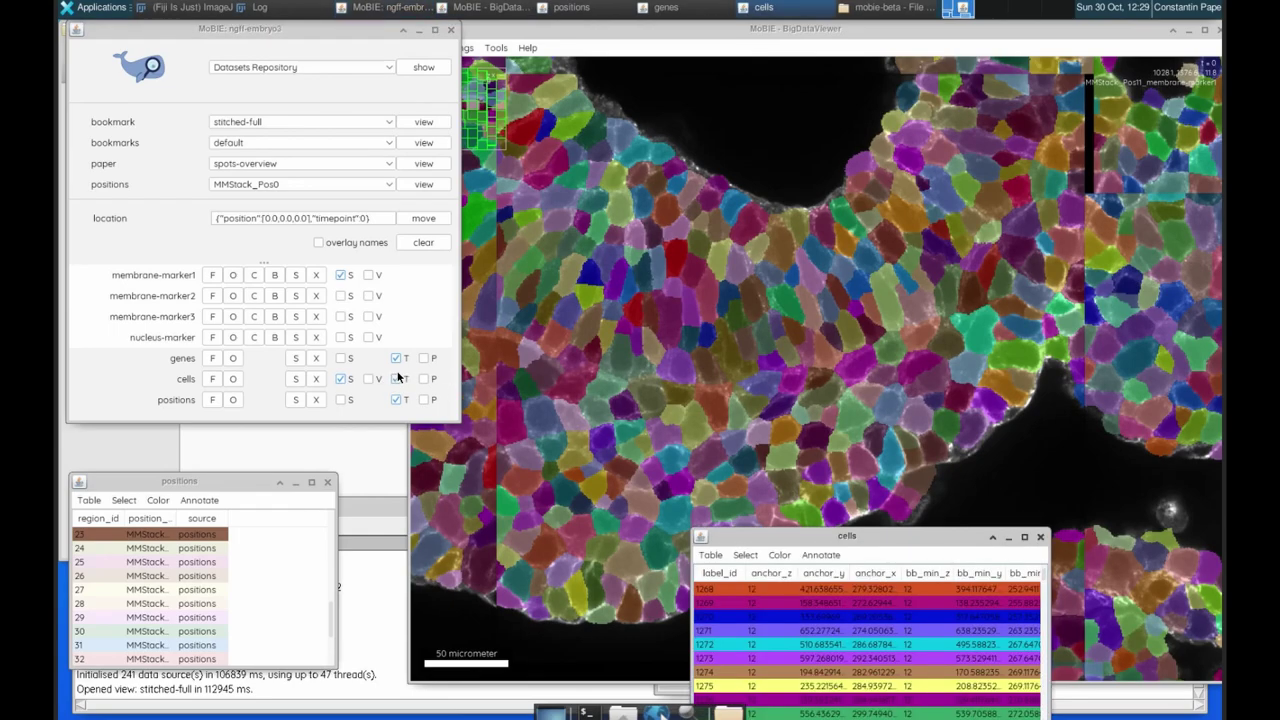
pyautogui.click(725, 435)
pyautogui.keyDown('ctrl'); pyautogui.click(715, 420); pyautogui.keyUp('ctrl')
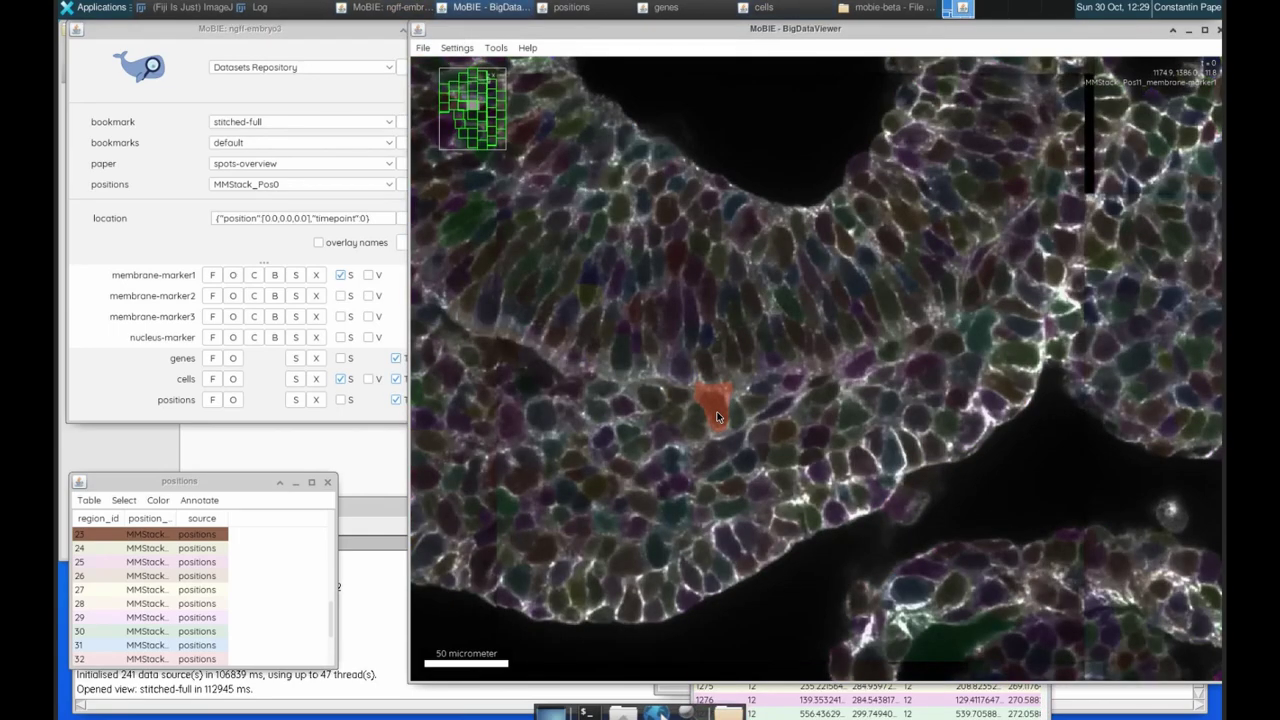
pyautogui.keyDown('ctrl'); pyautogui.click(715, 420); pyautogui.keyUp('ctrl')
pyautogui.keyDown('ctrl'); pyautogui.click(648, 511); pyautogui.keyUp('ctrl')
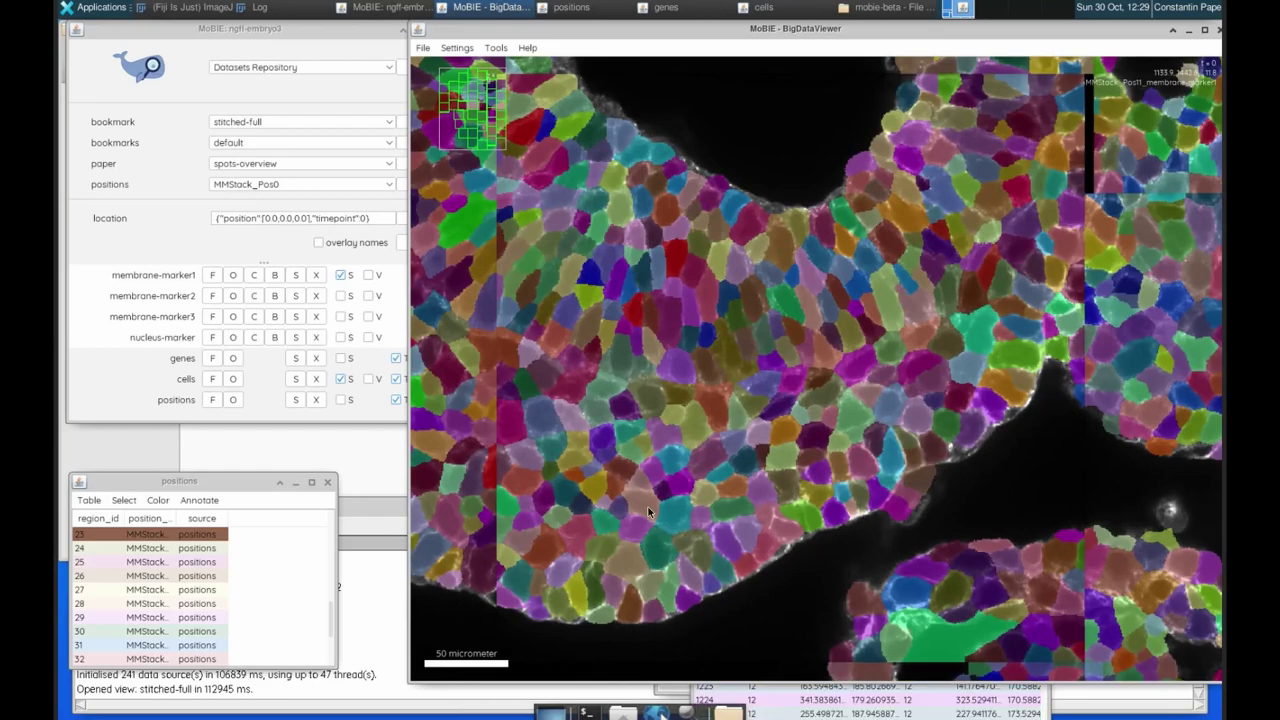
pyautogui.keyDown('ctrl'); pyautogui.click(648, 511); pyautogui.keyUp('ctrl')
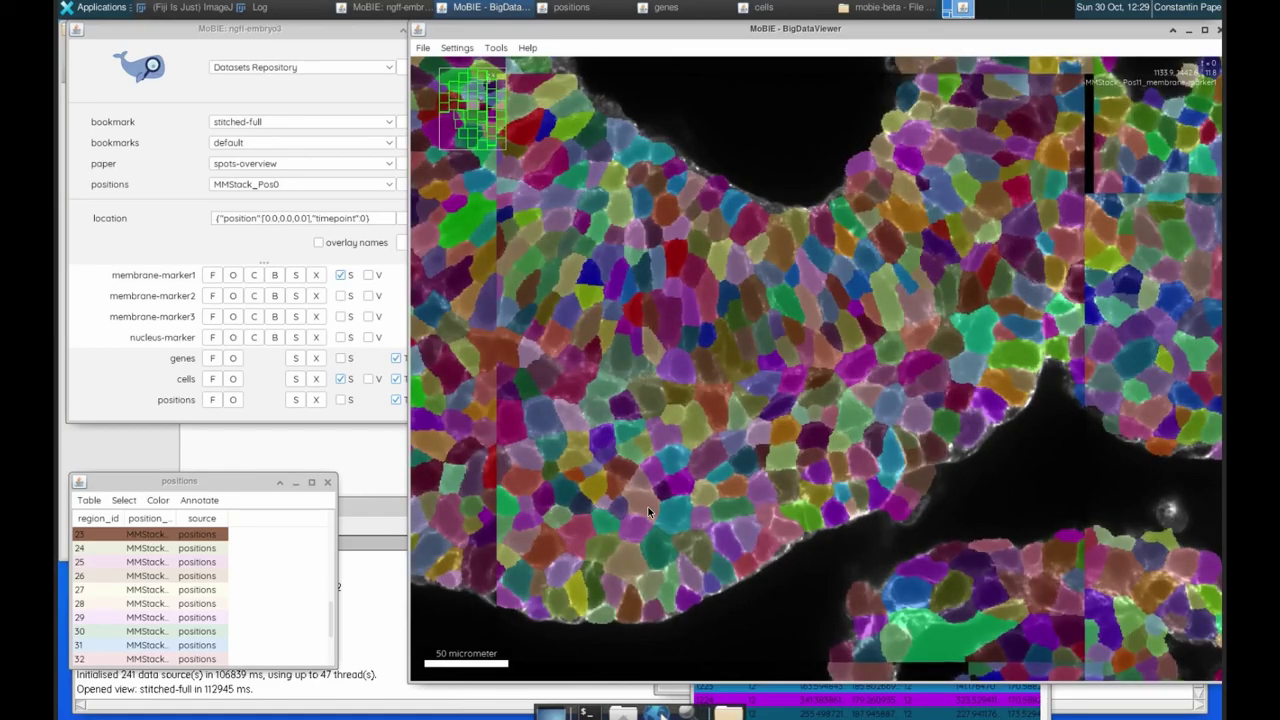
pyautogui.click(397, 379)
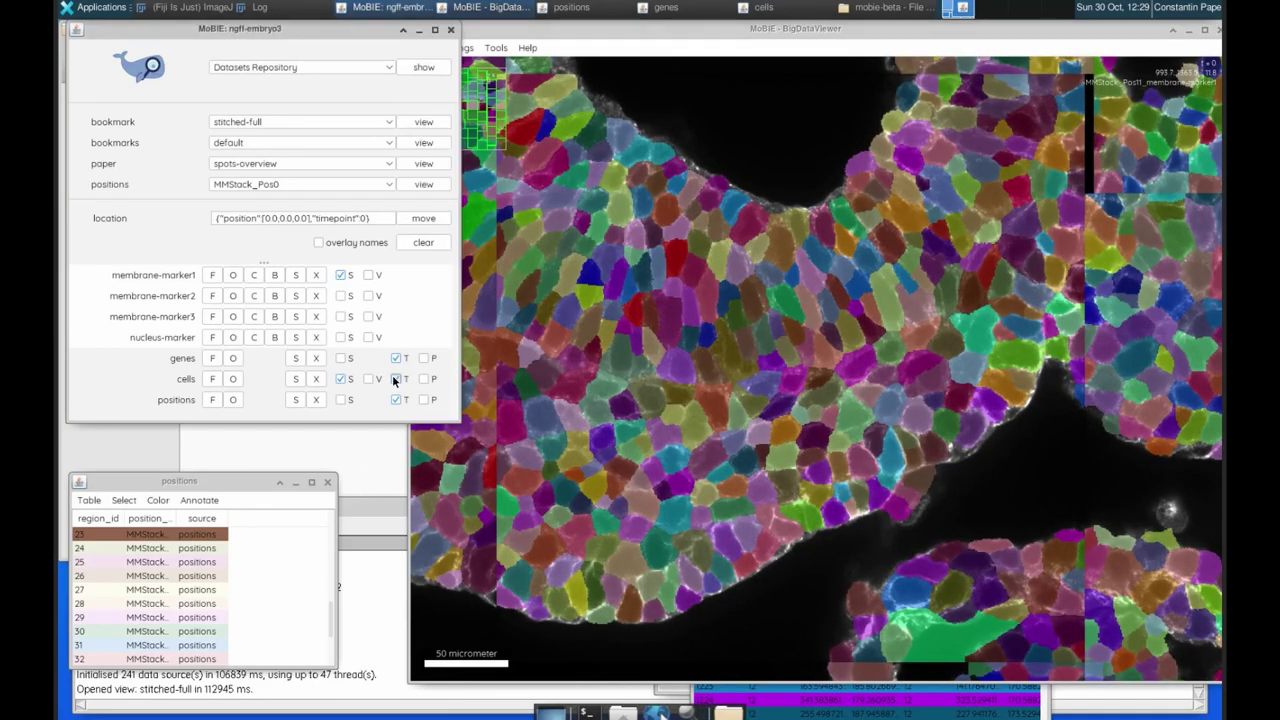
# Hide the cell segmentation overlay.
pyautogui.click(340, 379)
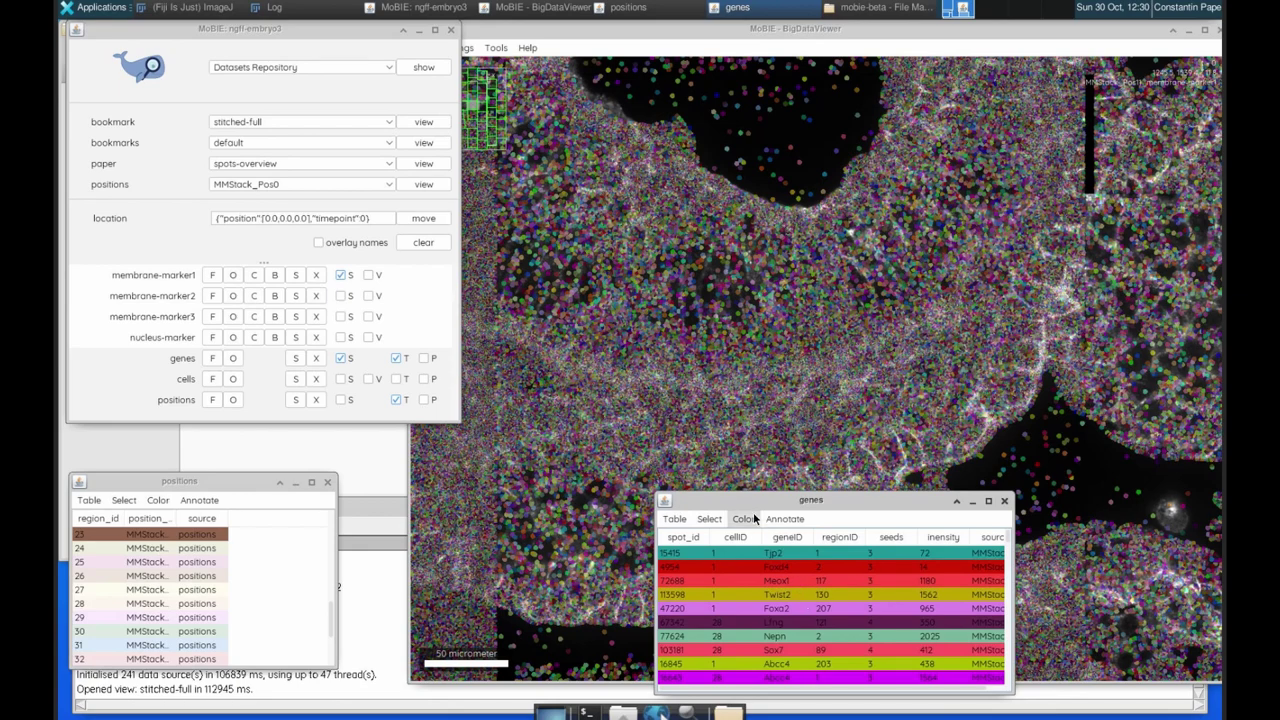
# Color the genes table and spots by the geneID column with the glasbey coloring mode.
pyautogui.click(743, 519)
pyautogui.click(764, 541)
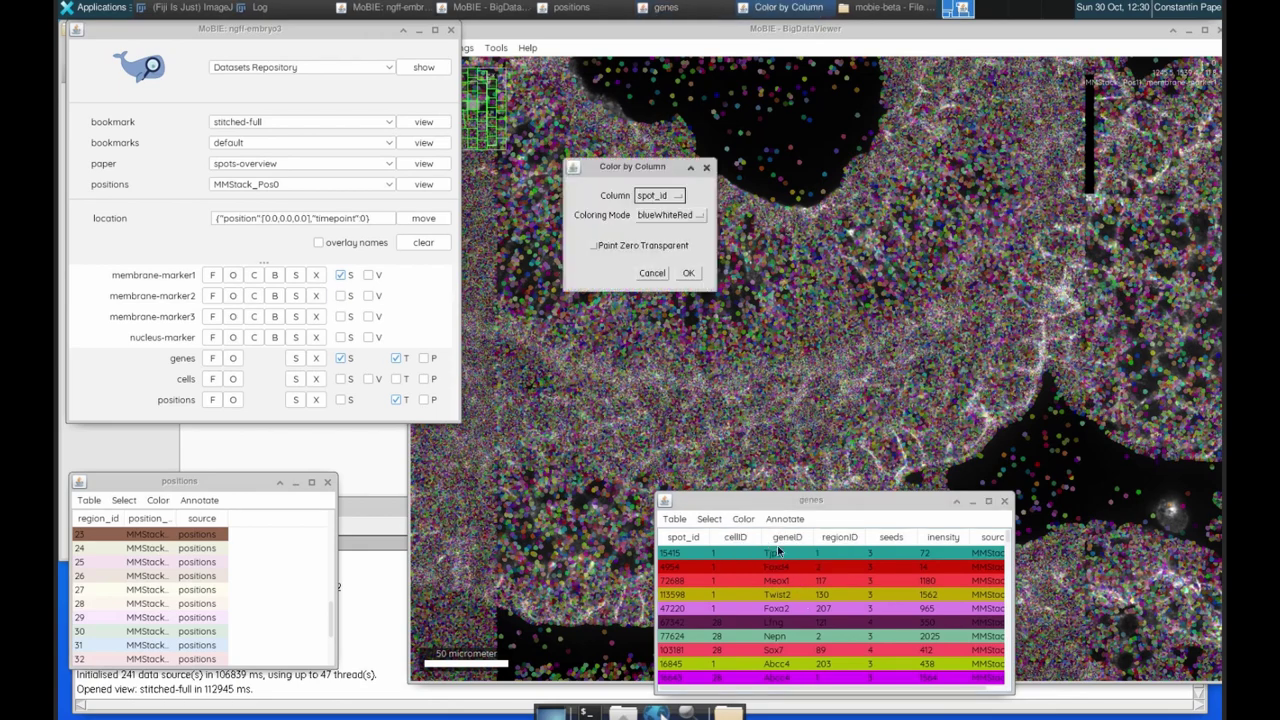
pyautogui.click(659, 197)
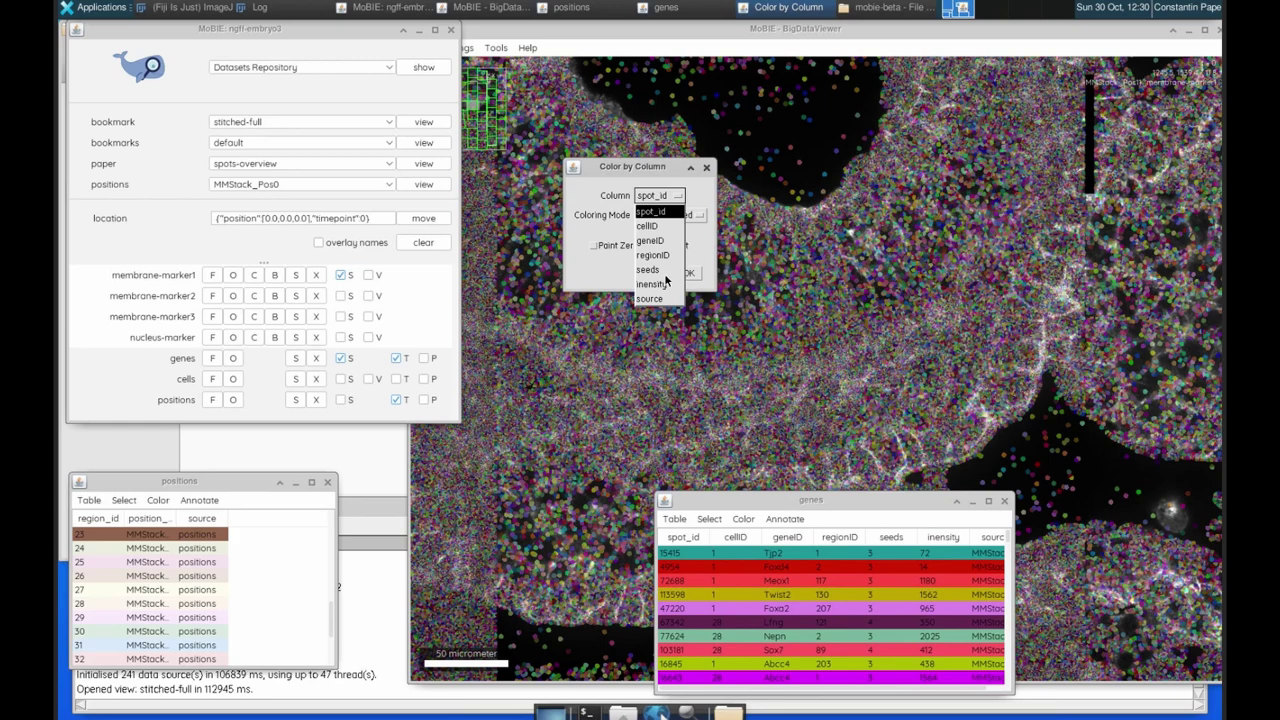
pyautogui.click(662, 241)
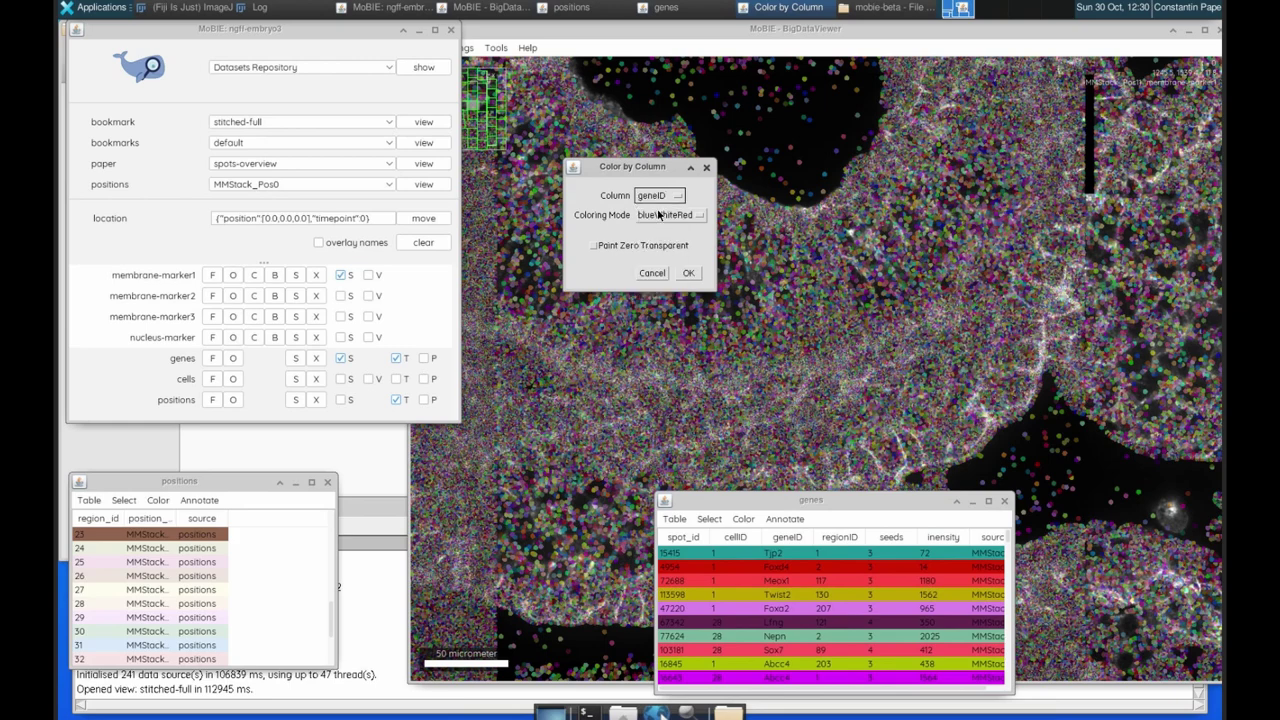
pyautogui.click(659, 214)
pyautogui.click(652, 260)
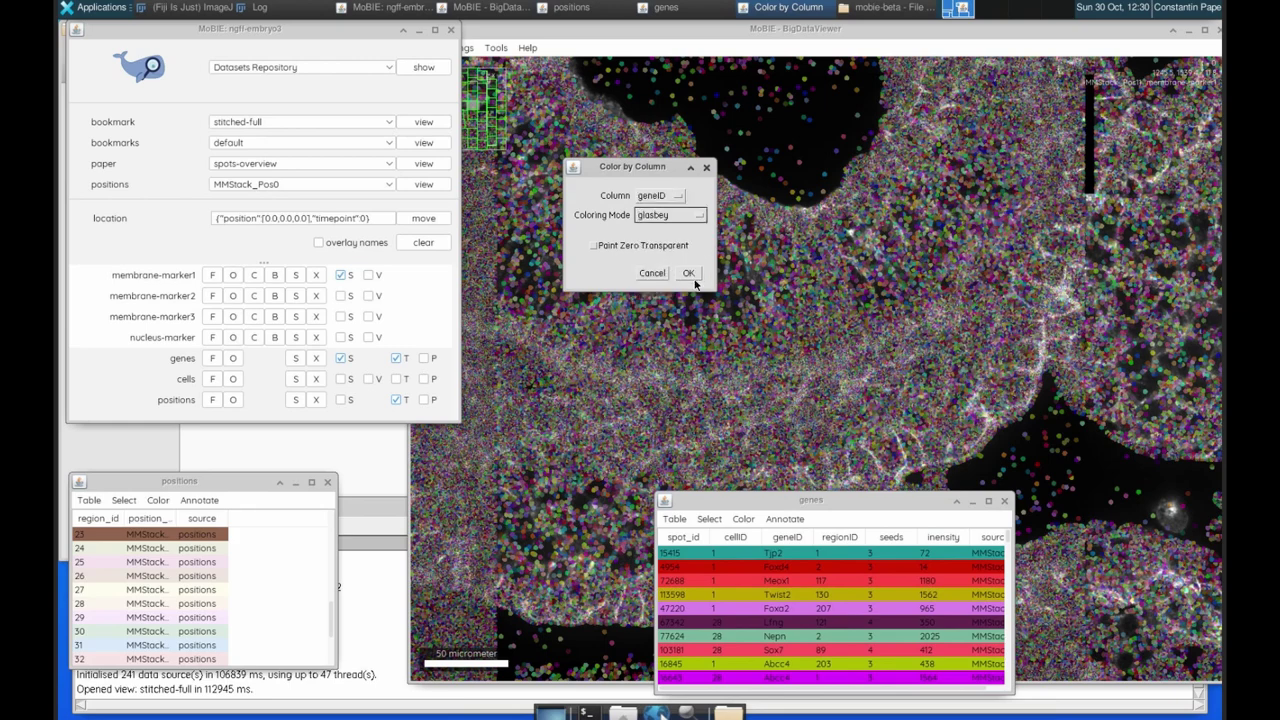
pyautogui.click(692, 278)
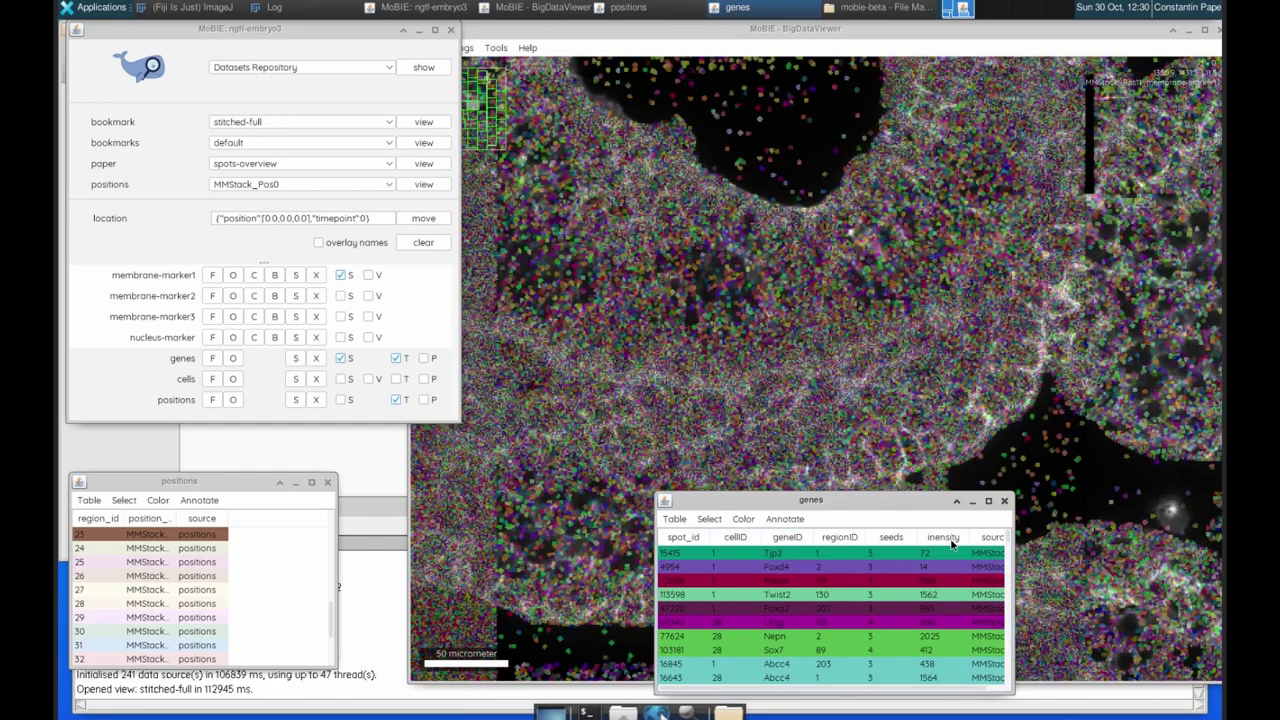
# Open and close the genes Select menu, then move the genes table to the lower left.
pyautogui.click(715, 519)
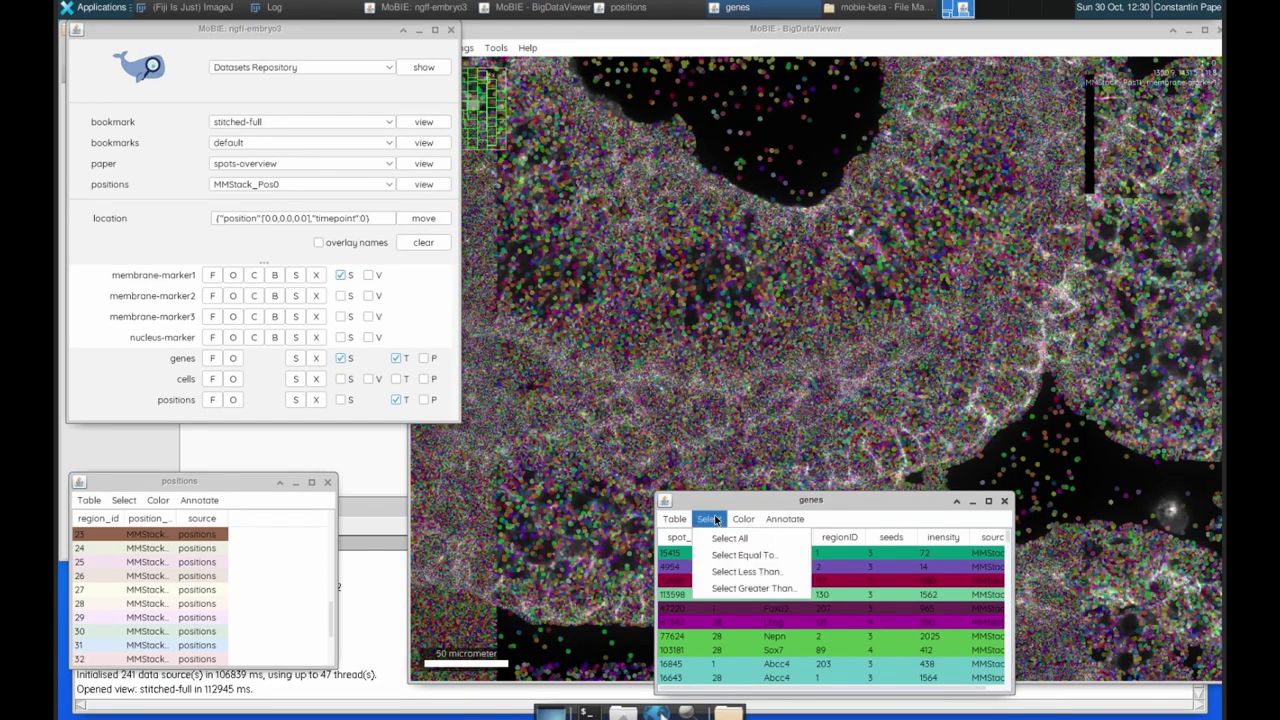
pyautogui.click(715, 519)
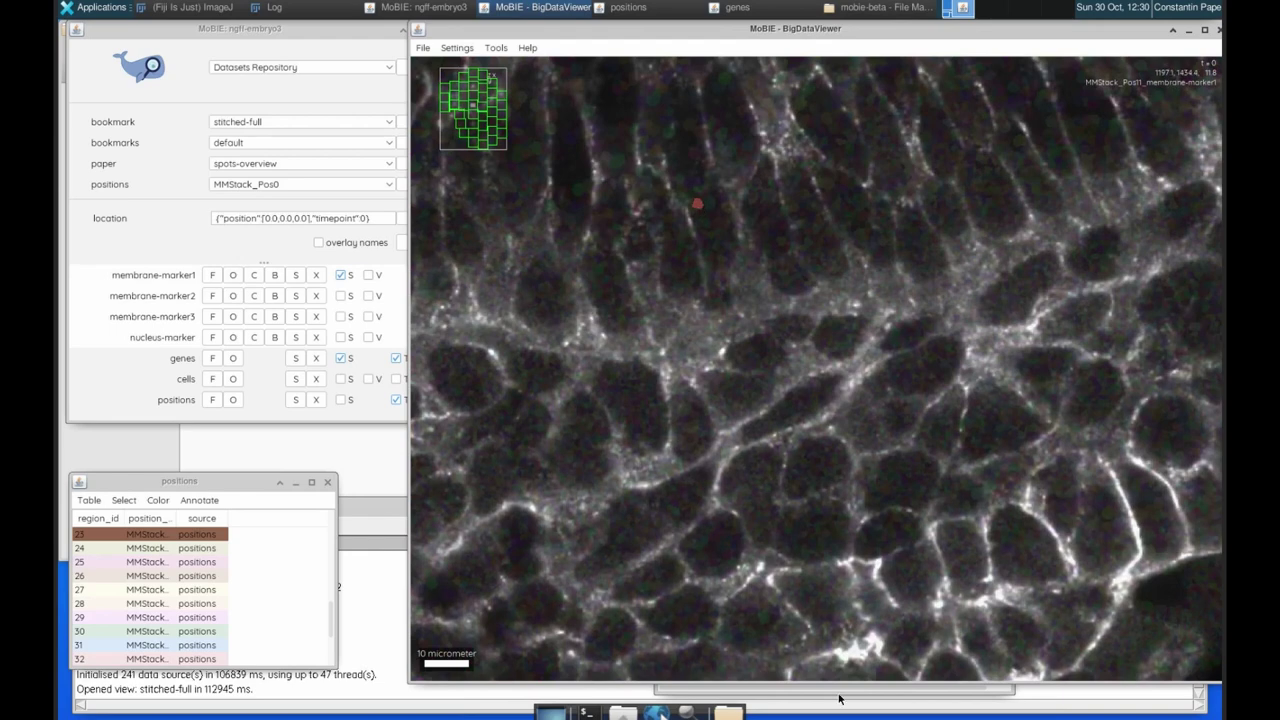
pyautogui.moveTo(776, 502); pyautogui.dragTo(231, 485)
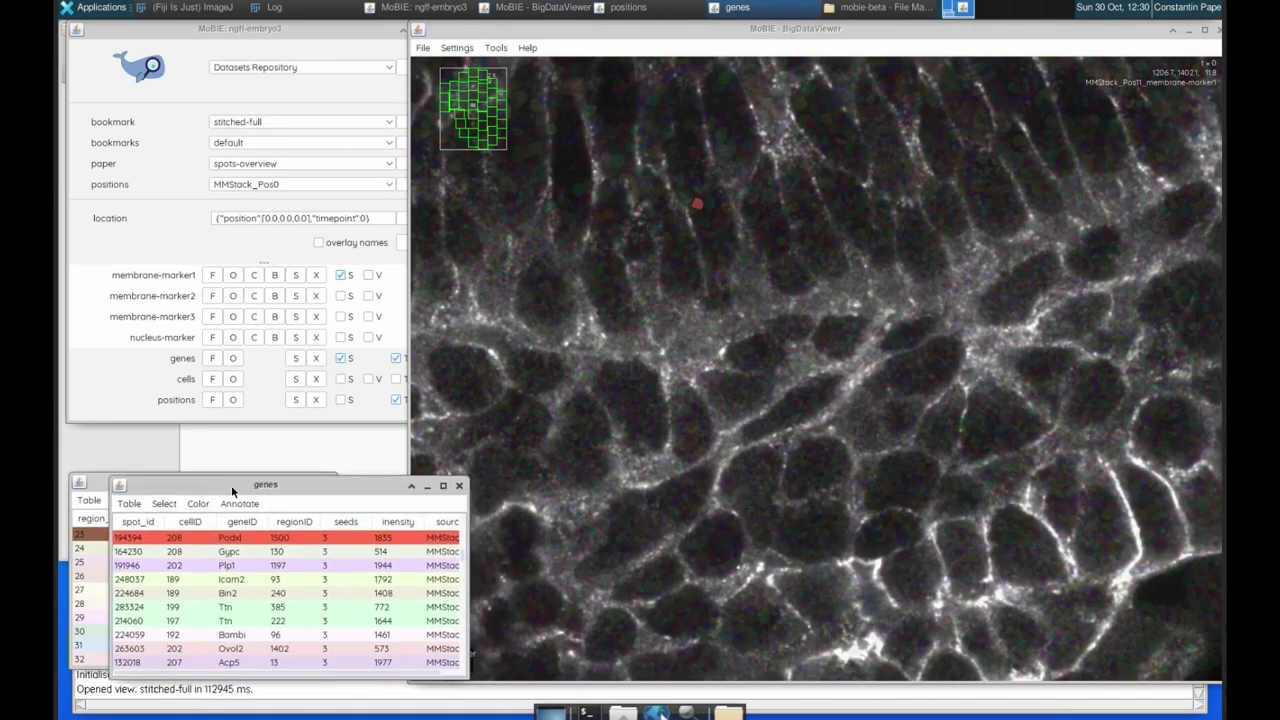
# Select every spot with geneID equal to Podxl, then zoom out to see the red dots.
pyautogui.click(166, 504)
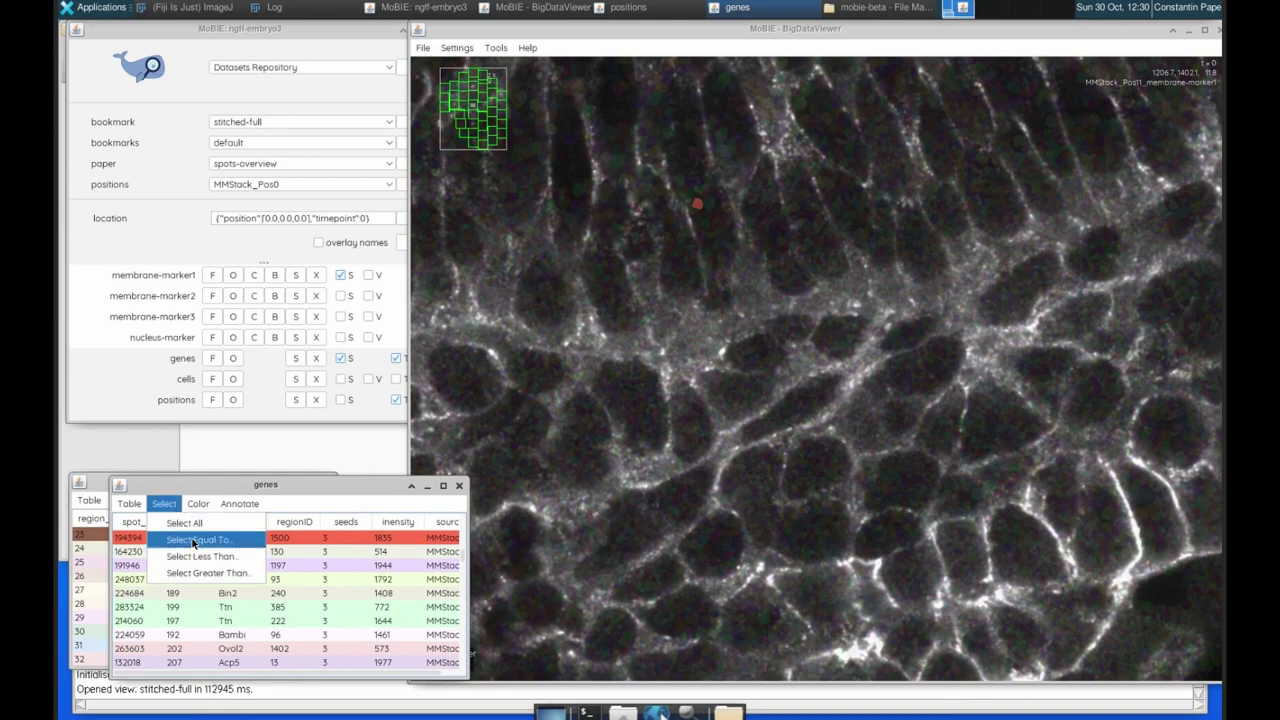
pyautogui.click(194, 541)
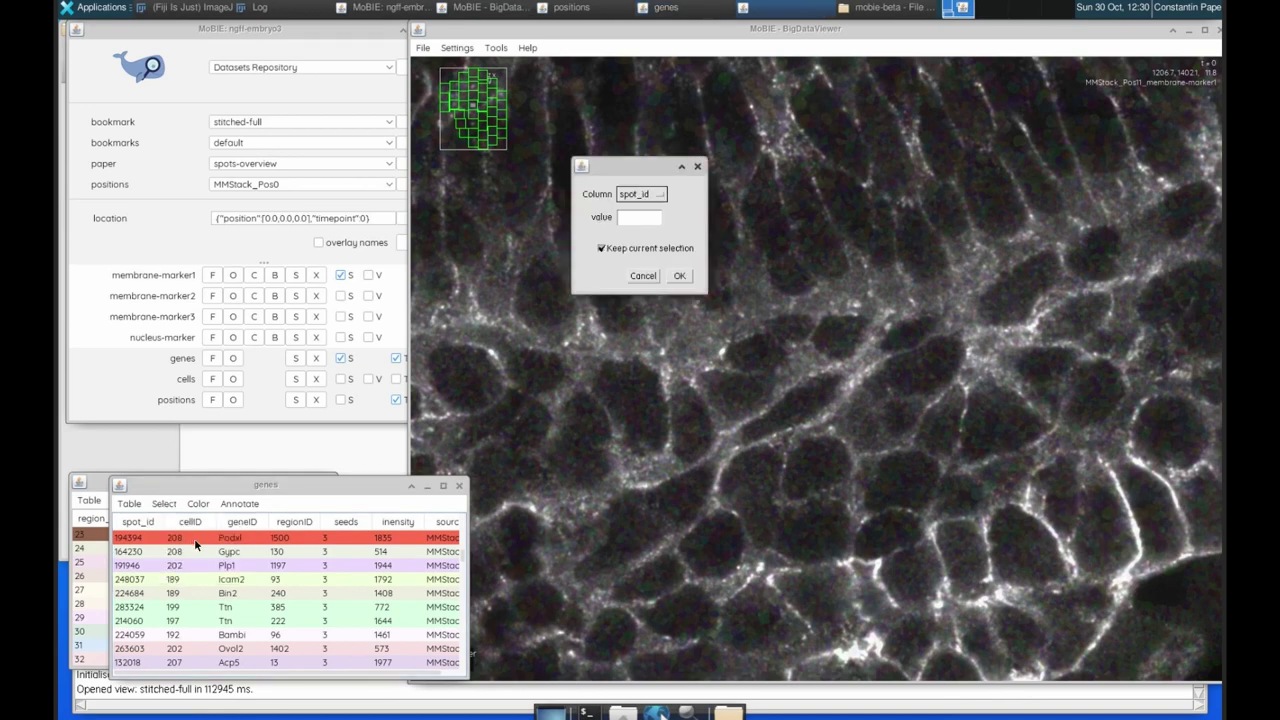
pyautogui.click(603, 249)
pyautogui.click(635, 200)
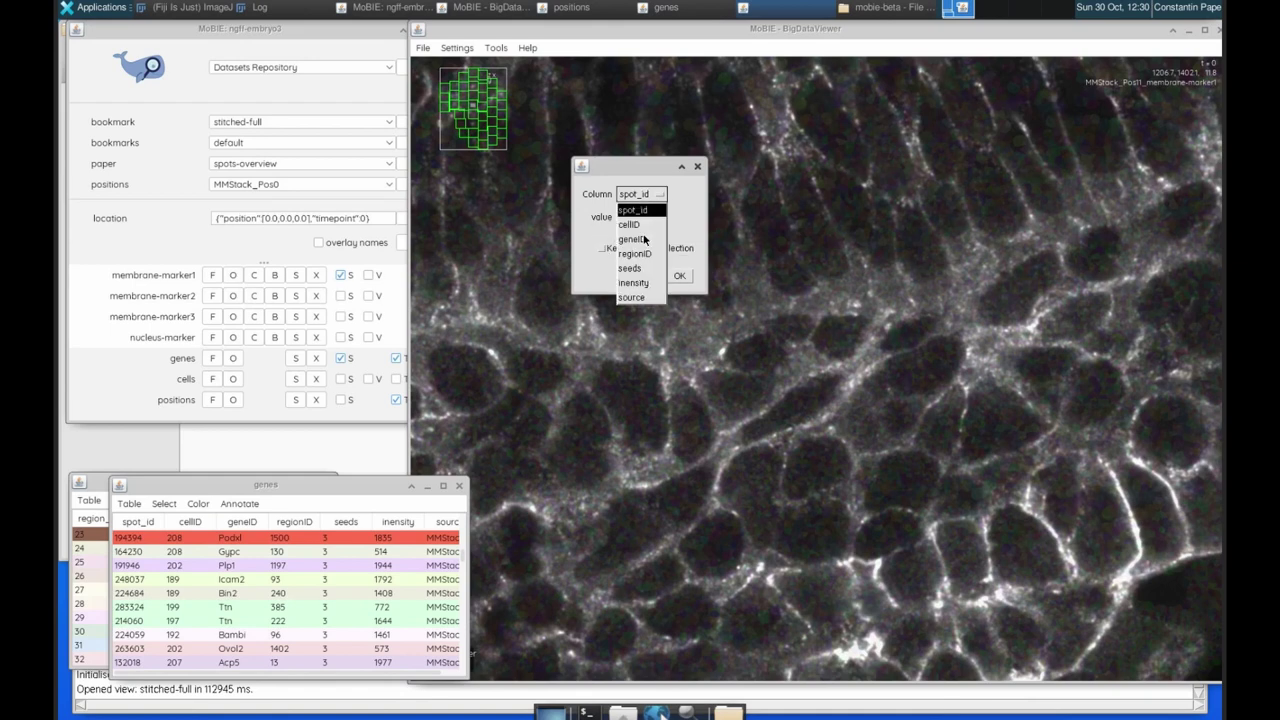
pyautogui.click(634, 243)
pyautogui.click(624, 218)
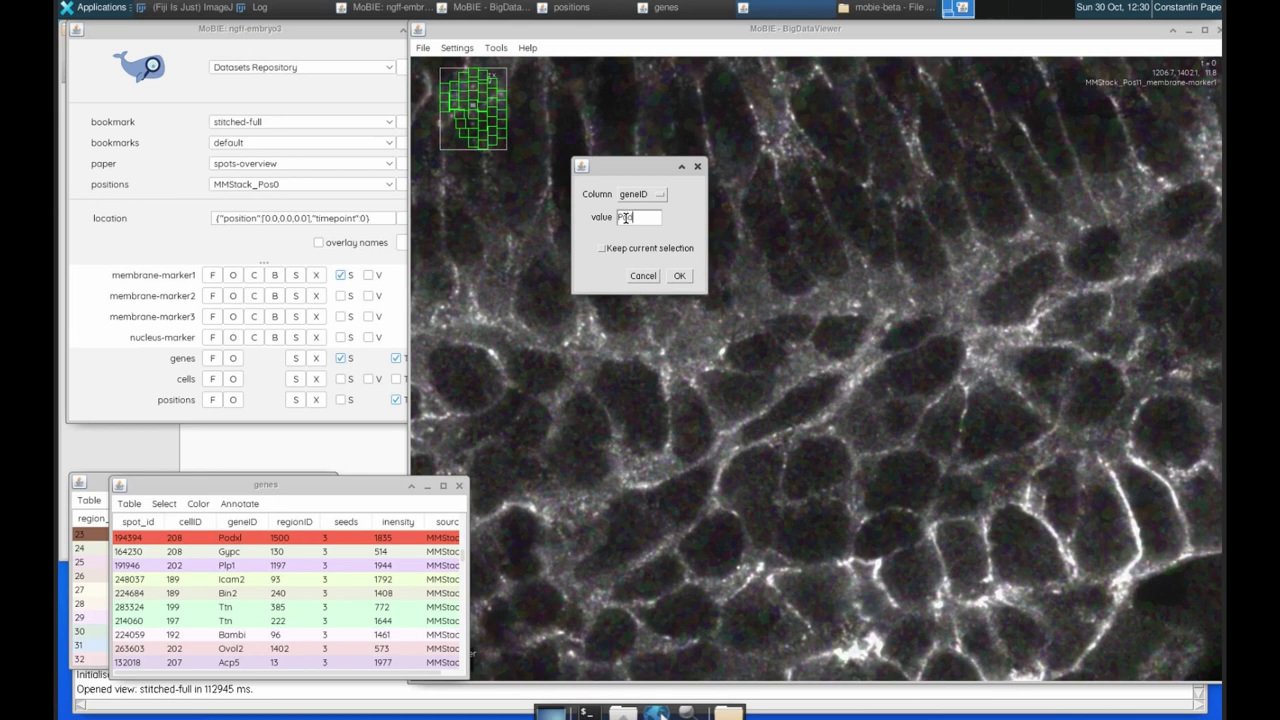
pyautogui.click(684, 276)
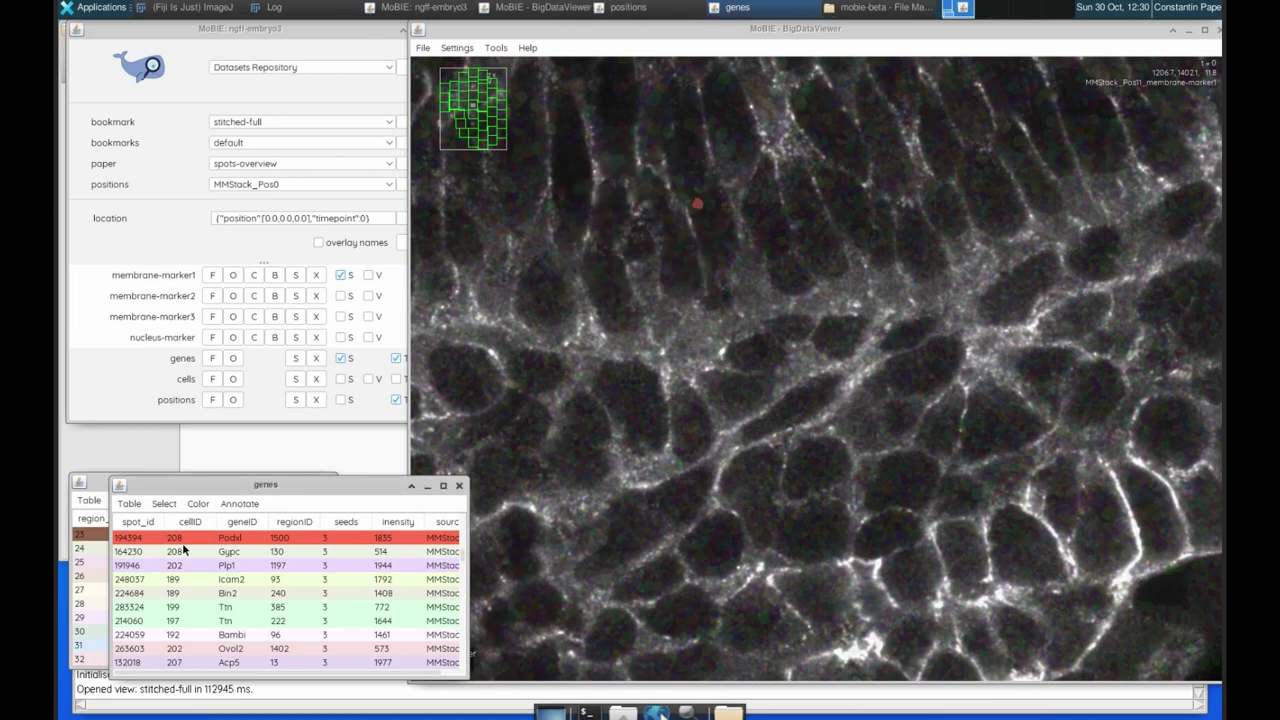
pyautogui.click(786, 490)
pyautogui.scroll(5, 786, 490)
pyautogui.scroll(-5, 786, 490)
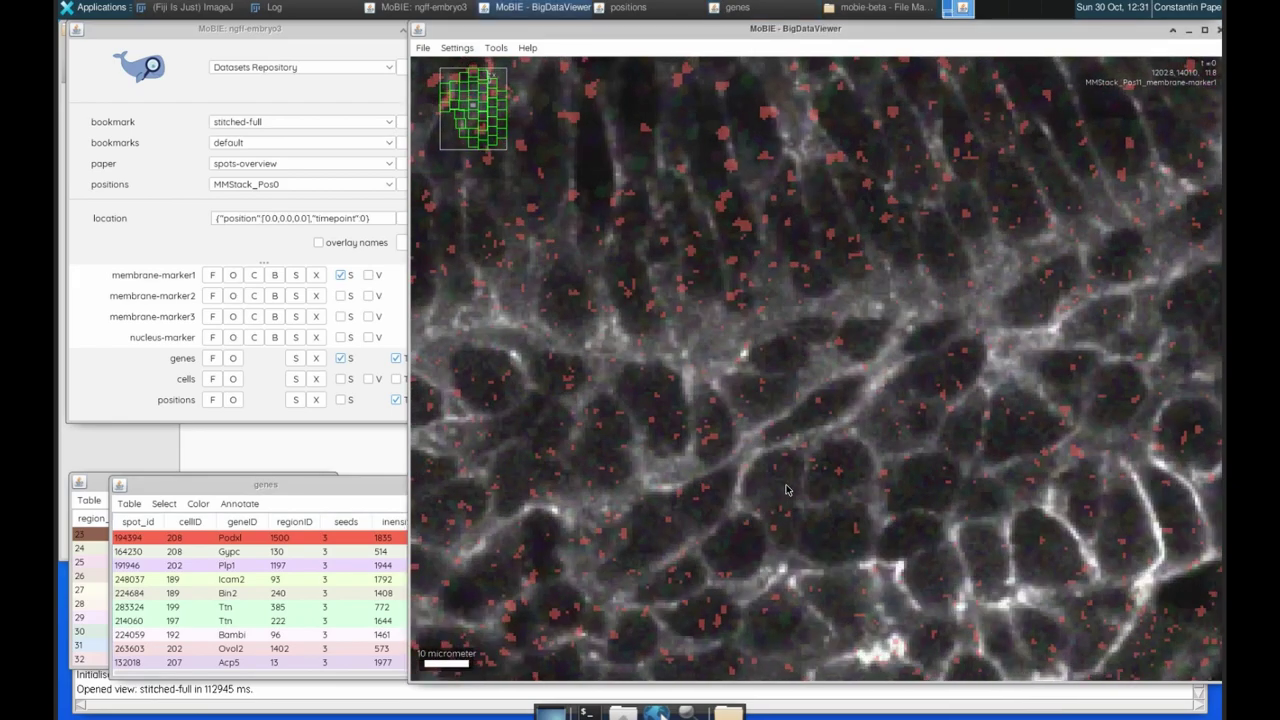
pyautogui.scroll(-1, 786, 490)
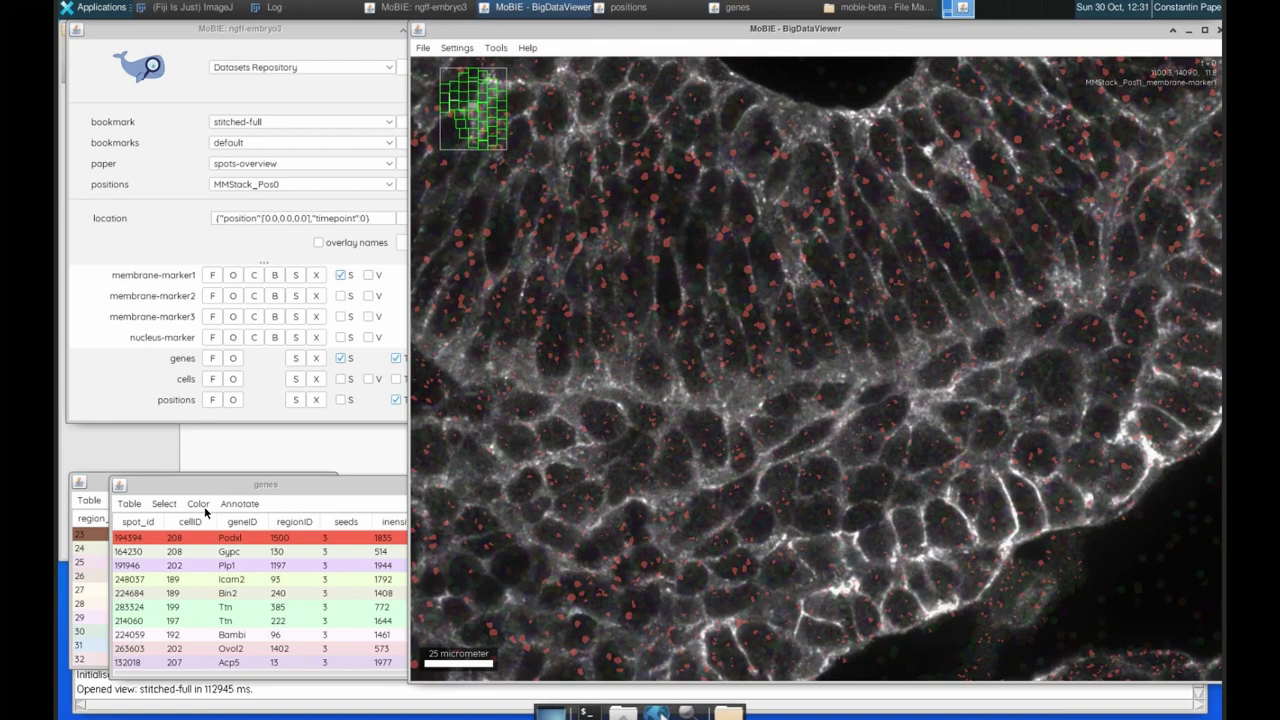
# Set up a Select Equal To match on geneID with value Plp1, keeping the current selection.
pyautogui.click(164, 503)
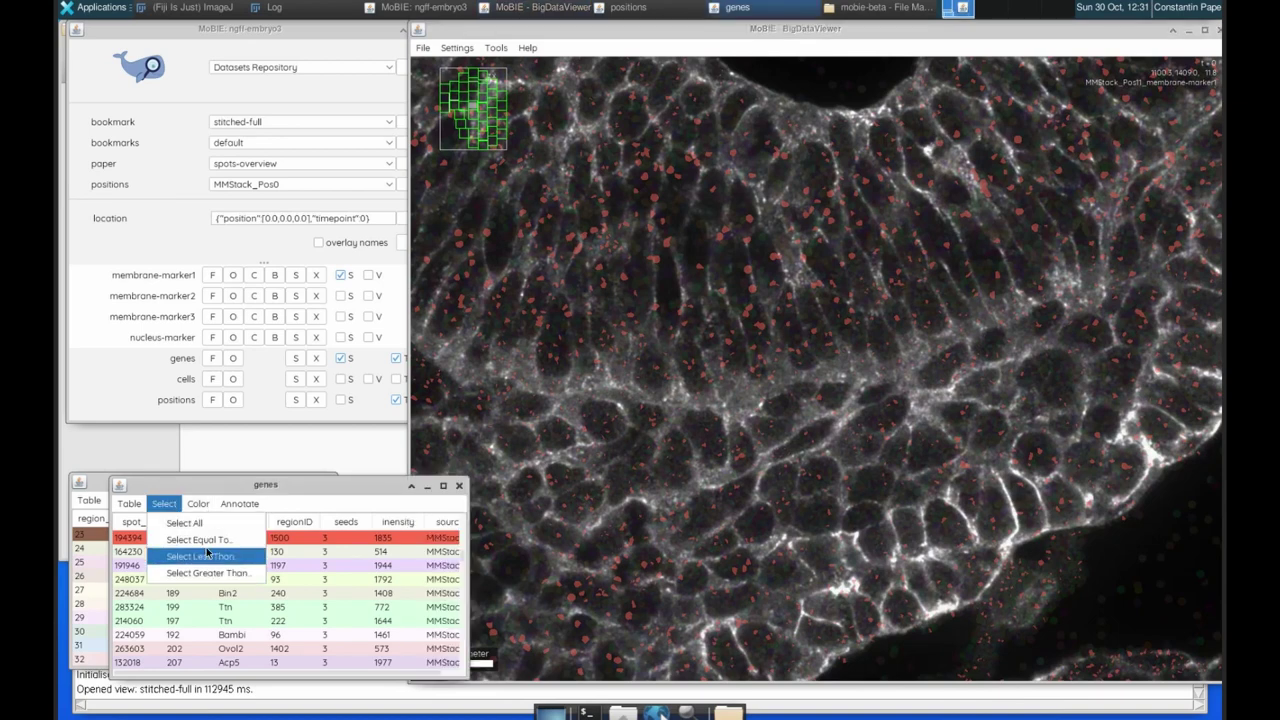
pyautogui.click(208, 540)
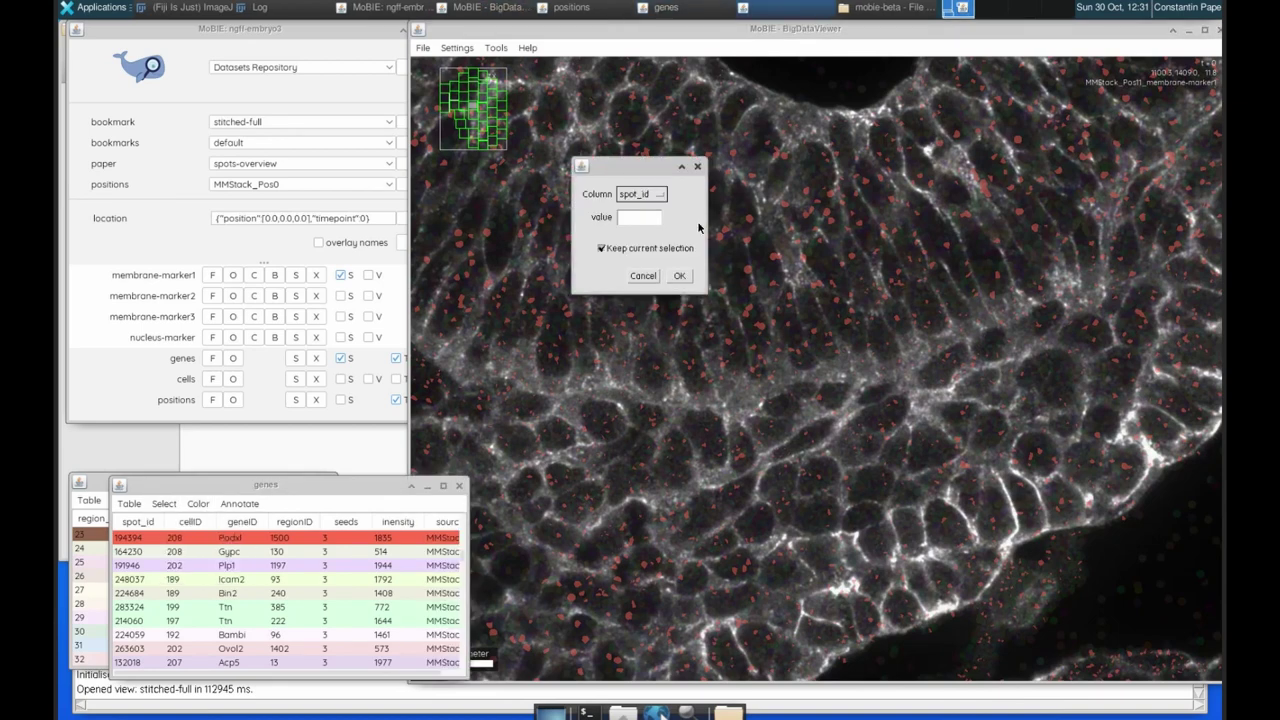
pyautogui.click(650, 197)
pyautogui.click(632, 236)
pyautogui.click(637, 218)
# Add the Plp1 spots to the selection and zoom out and back in to inspect them.
pyautogui.click(678, 276)
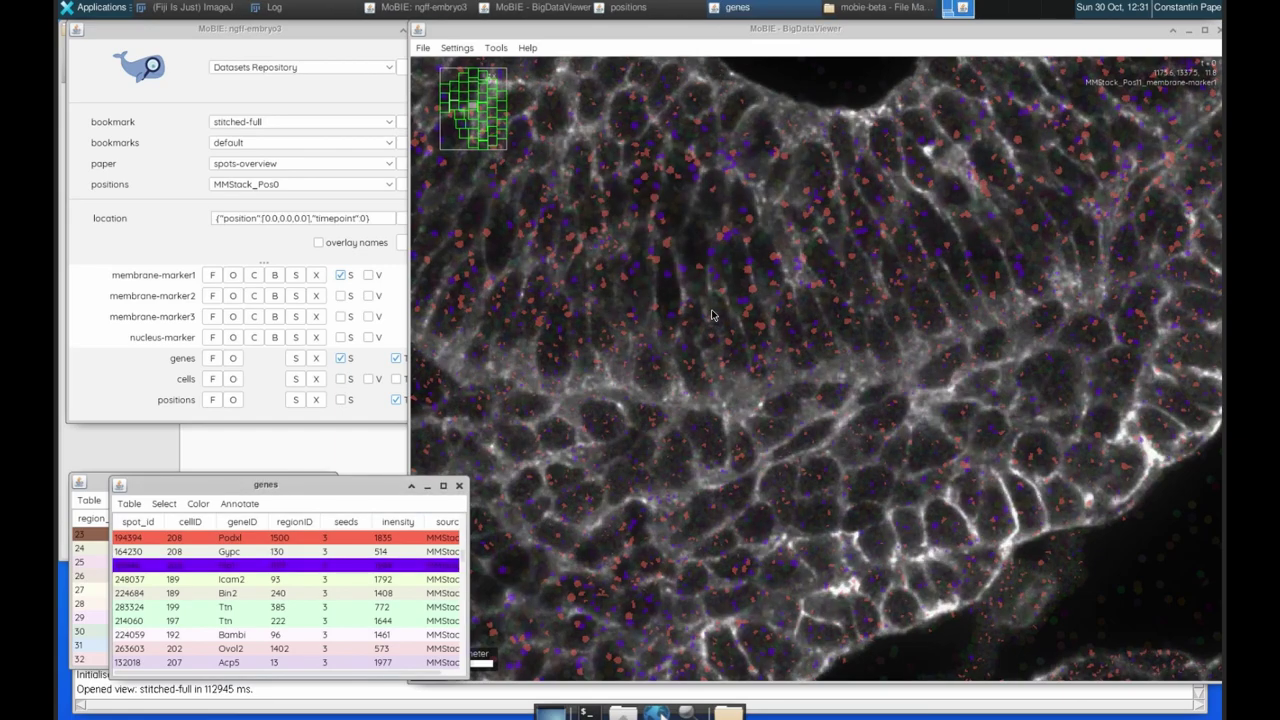
pyautogui.click(752, 397)
pyautogui.scroll(-3, 752, 397)
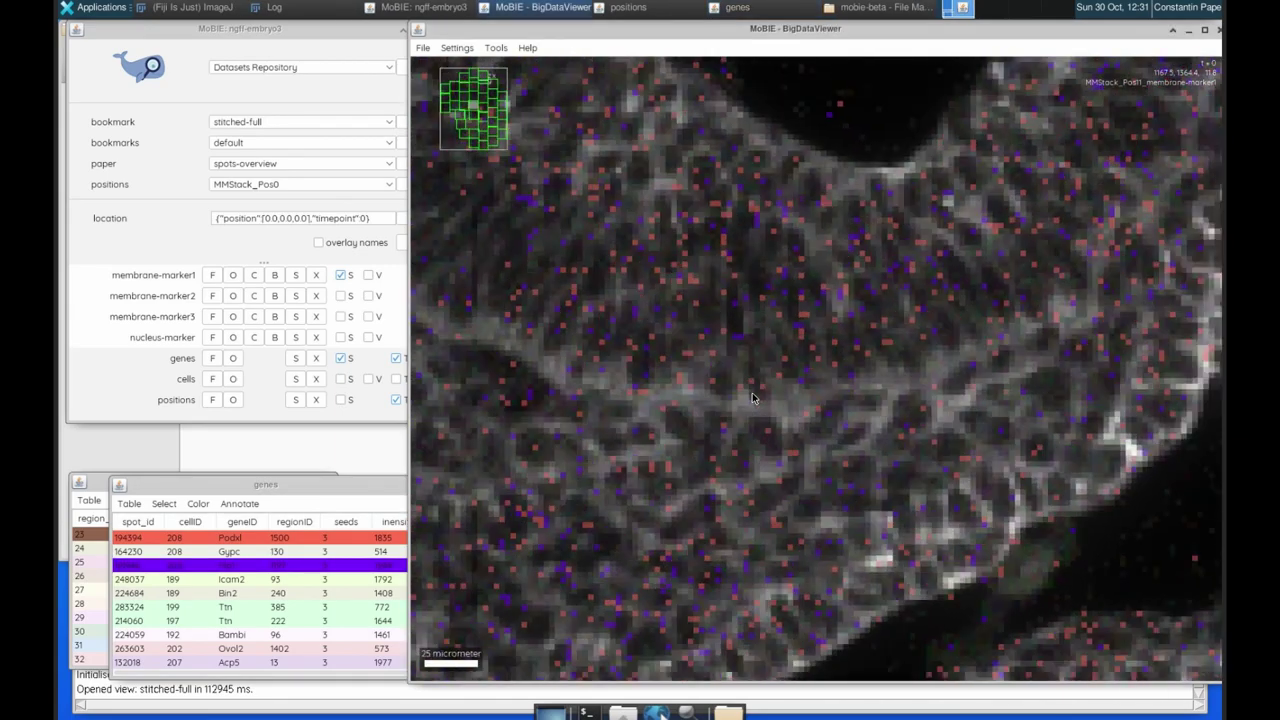
pyautogui.scroll(-6, 752, 397)
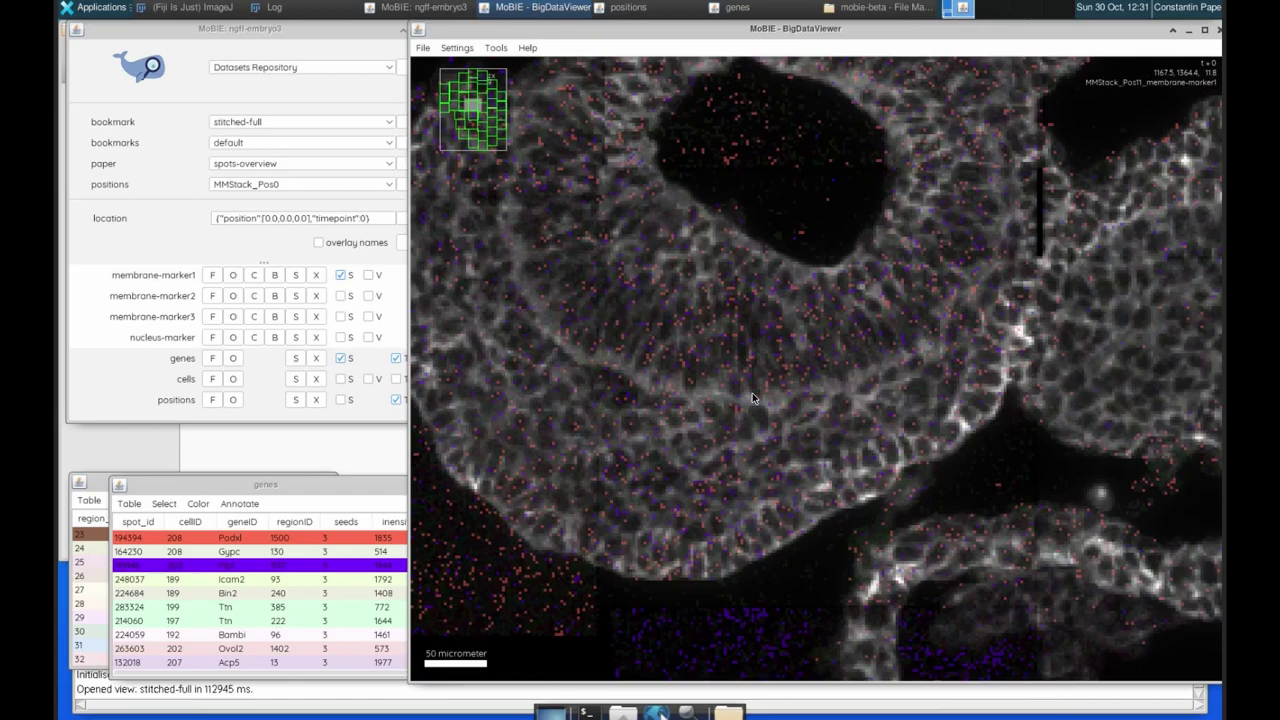
pyautogui.scroll(-6, 752, 397)
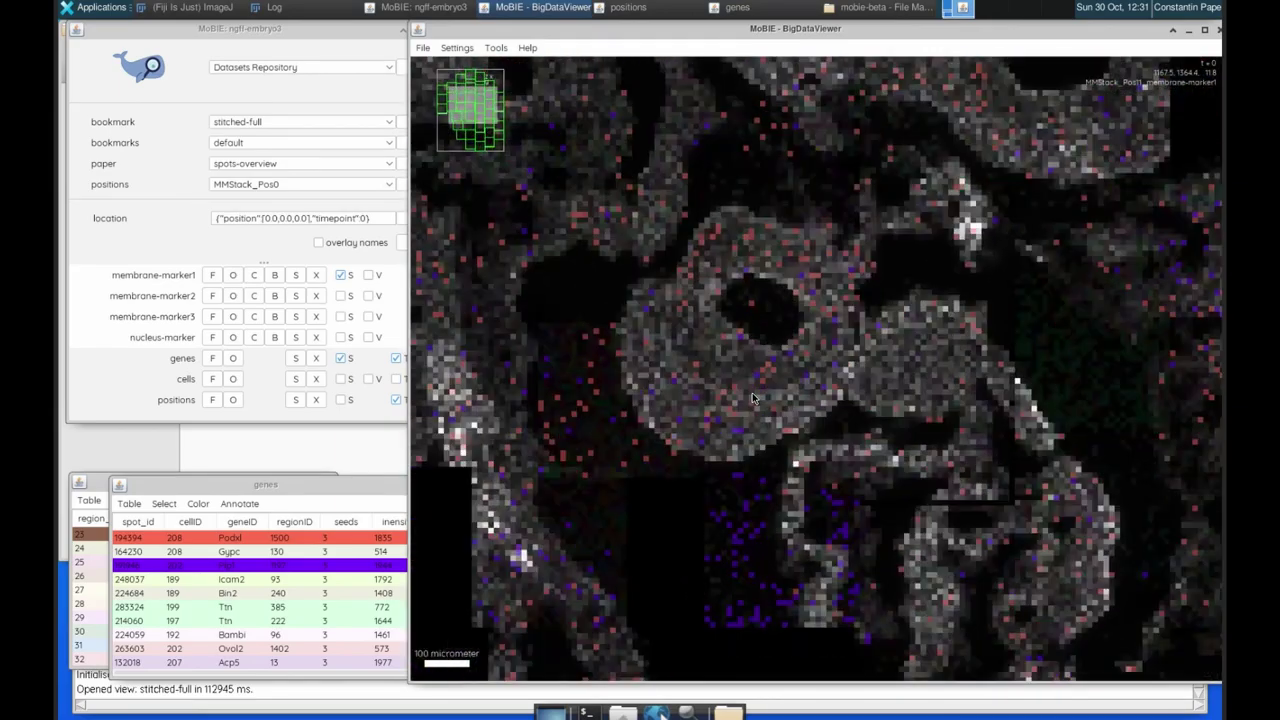
pyautogui.scroll(-6, 752, 397)
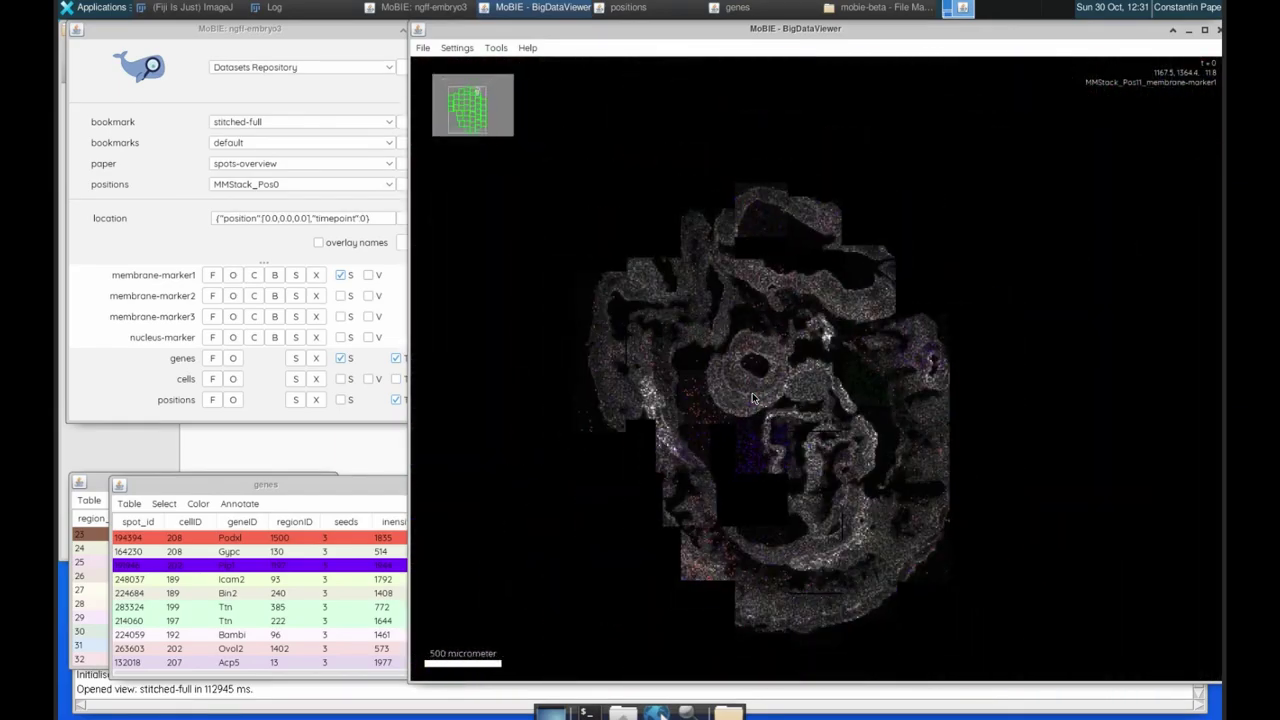
pyautogui.scroll(8, 722, 416)
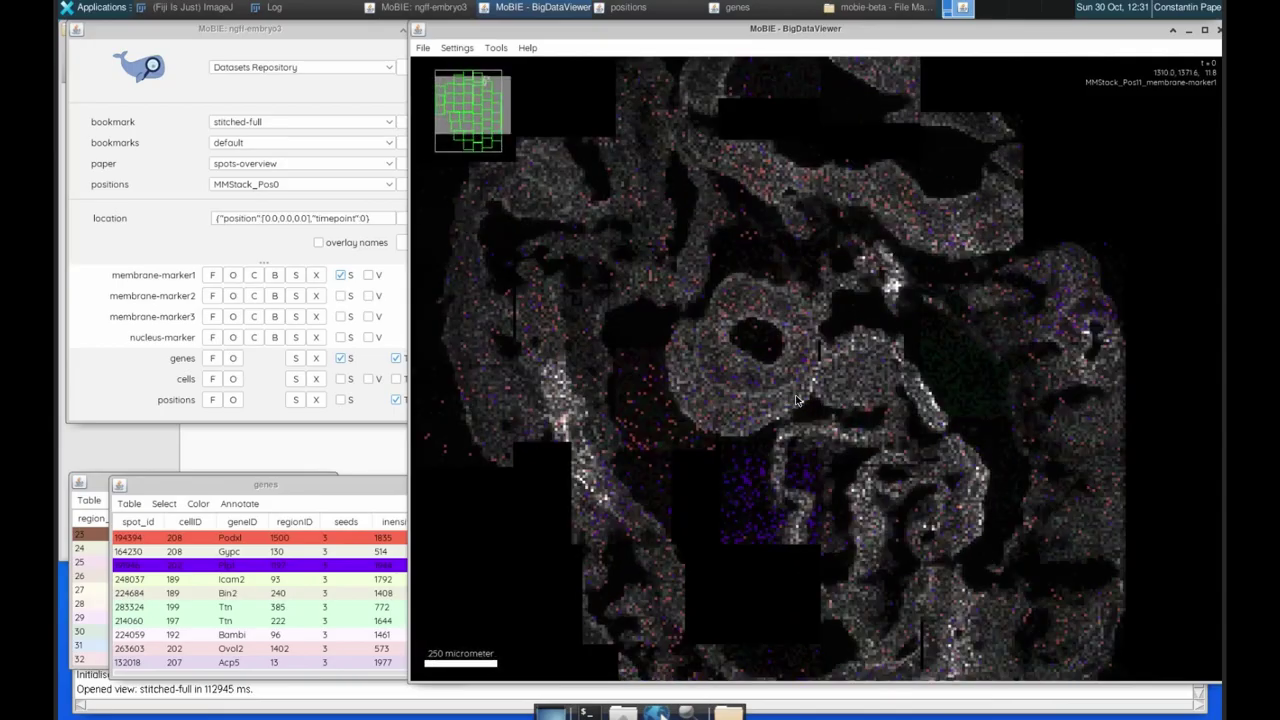
pyautogui.scroll(6, 722, 416)
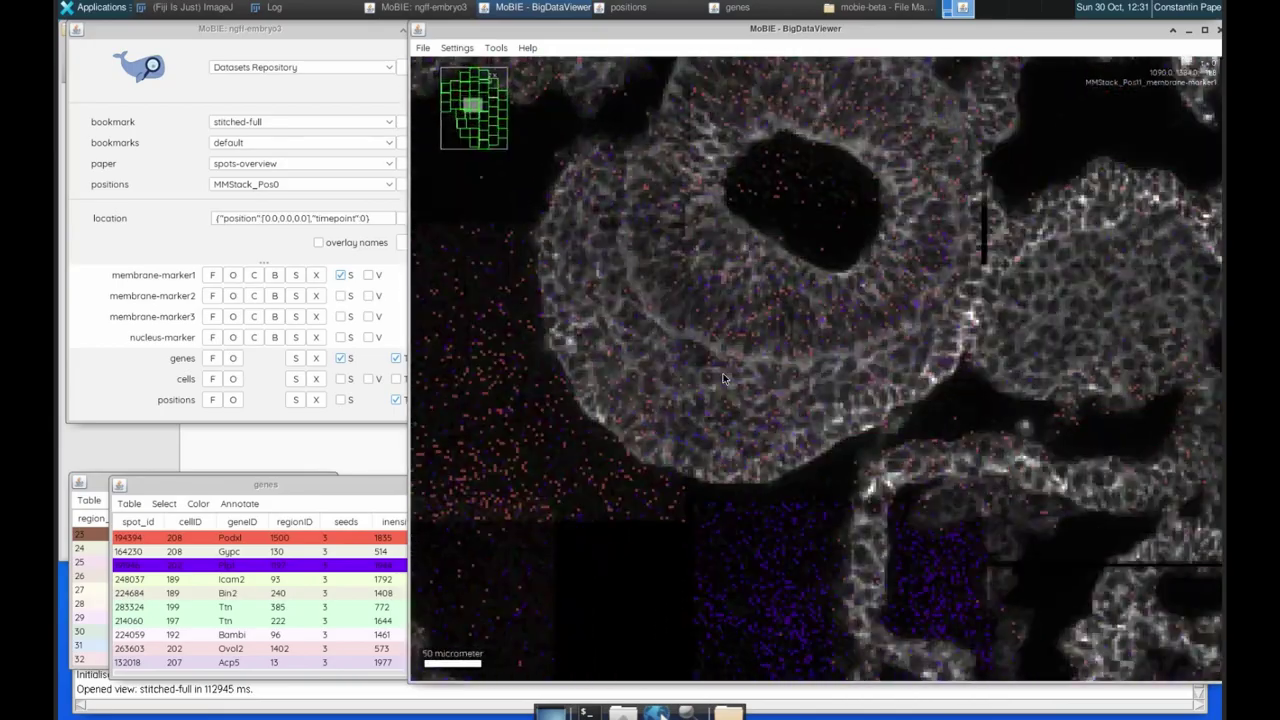
pyautogui.scroll(2, 725, 378)
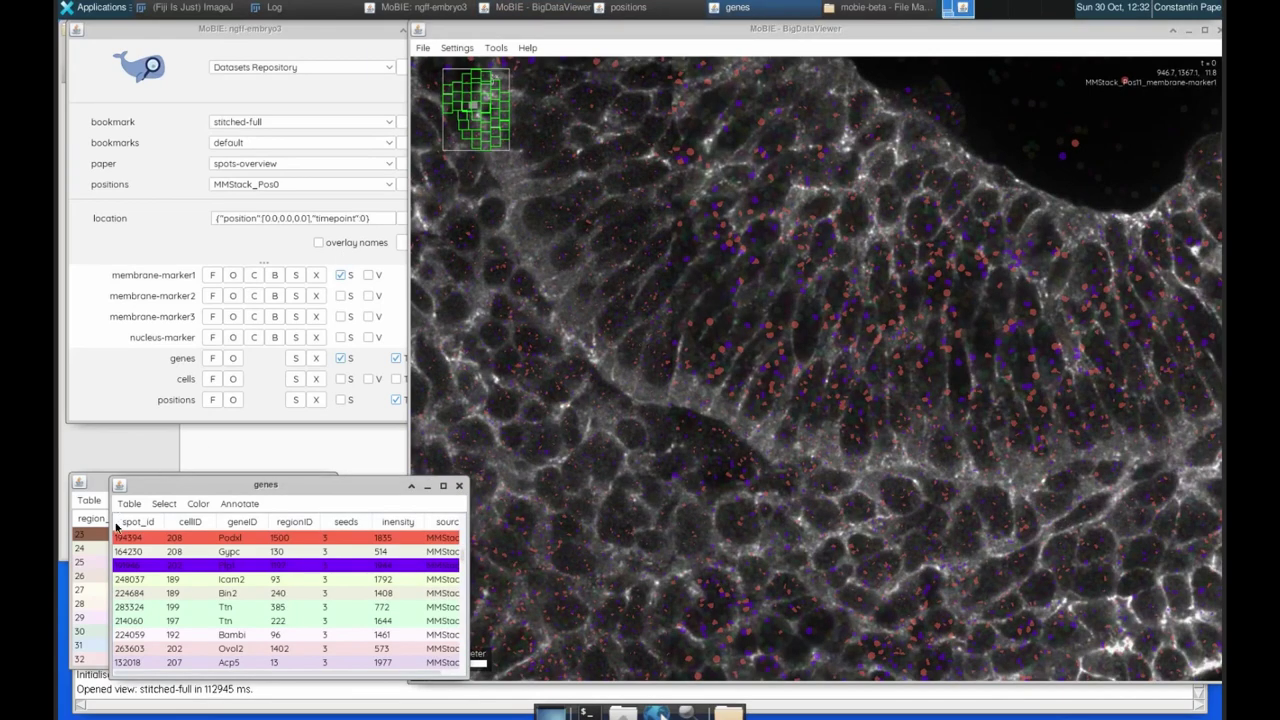
# Choose MMStack_Pos23 from the positions list to open that position's view.
pyautogui.click(91, 488)
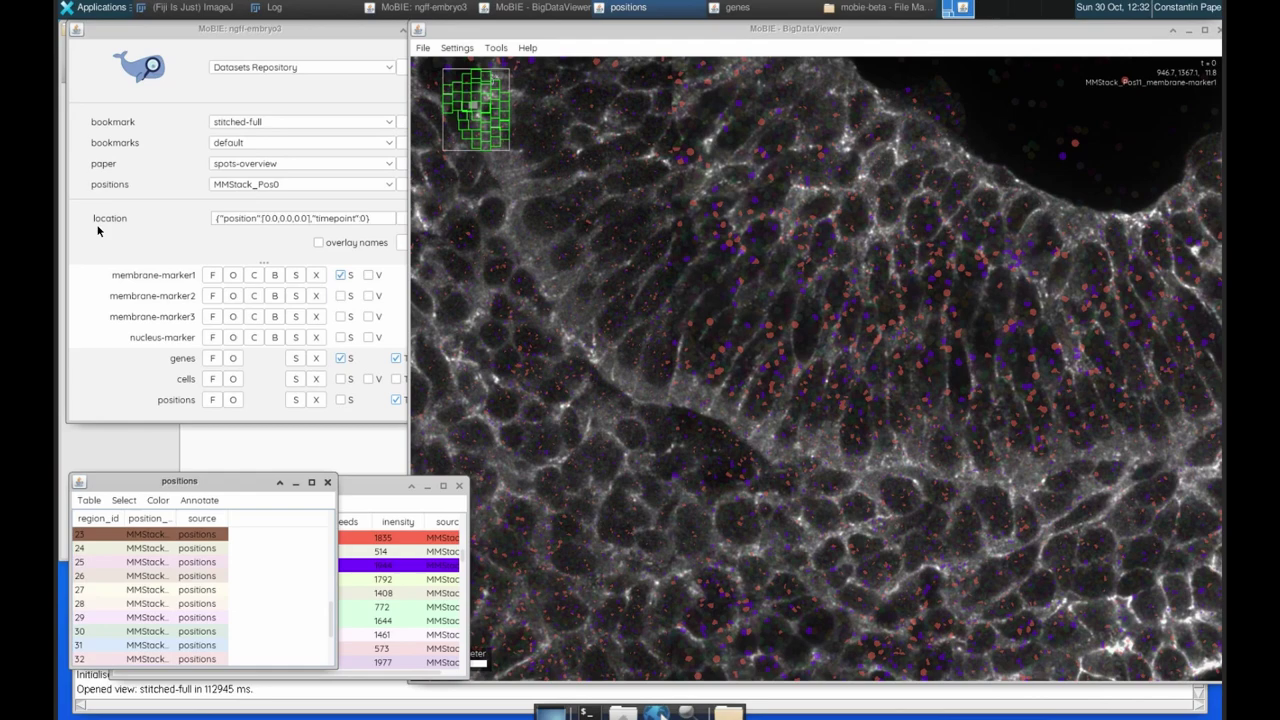
pyautogui.click(238, 185)
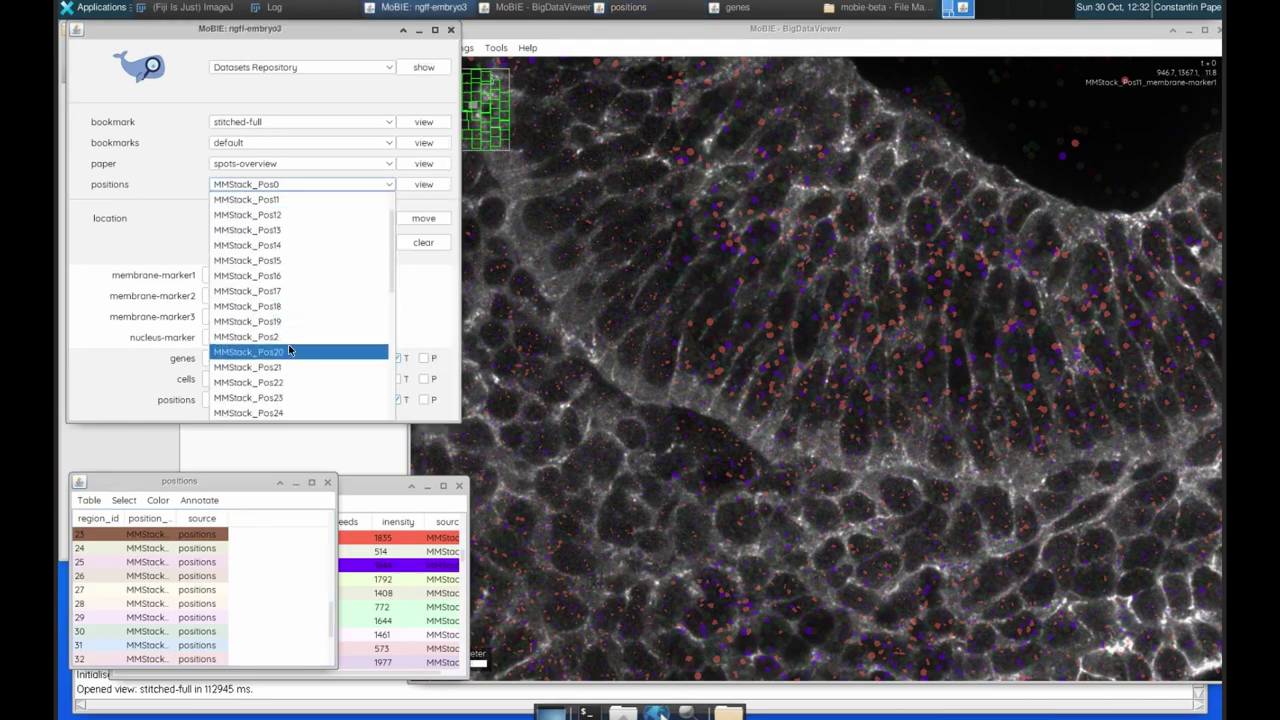
pyautogui.scroll(-1, 288, 360)
pyautogui.click(290, 352)
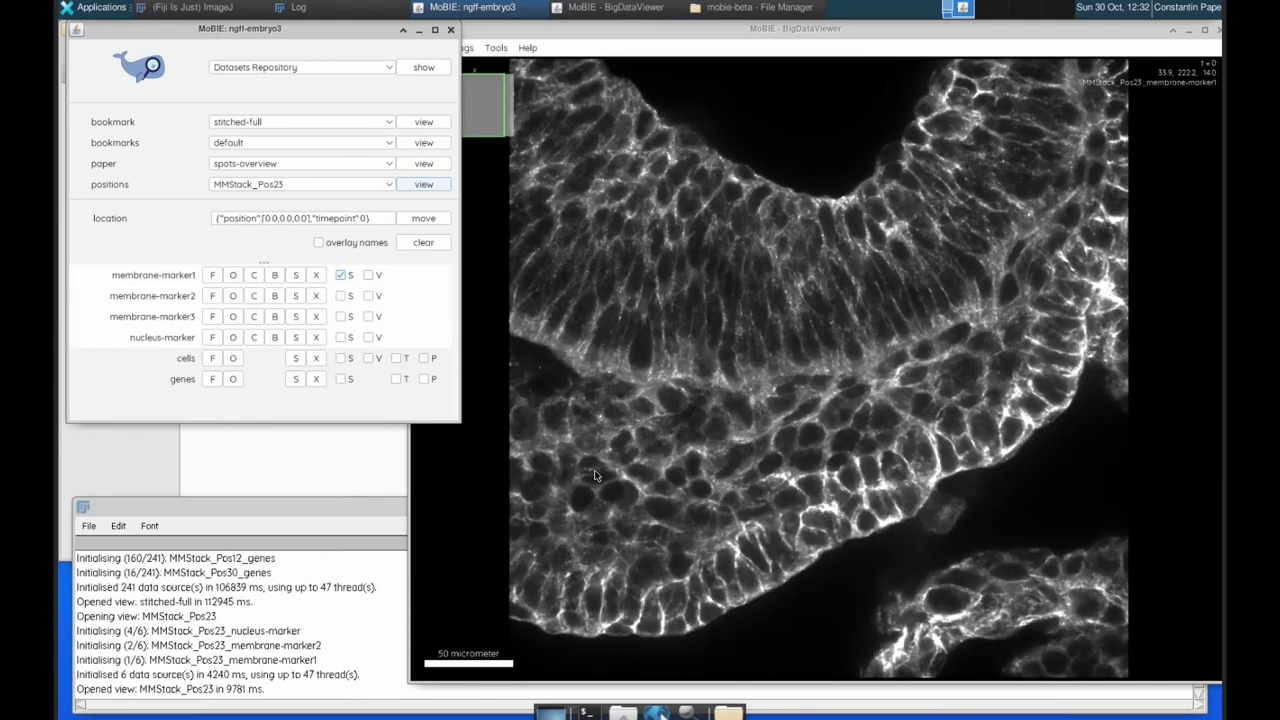
# Show the gene spots and their table over the MMStack_Pos23 image, then pan slightly.
pyautogui.click(596, 476)
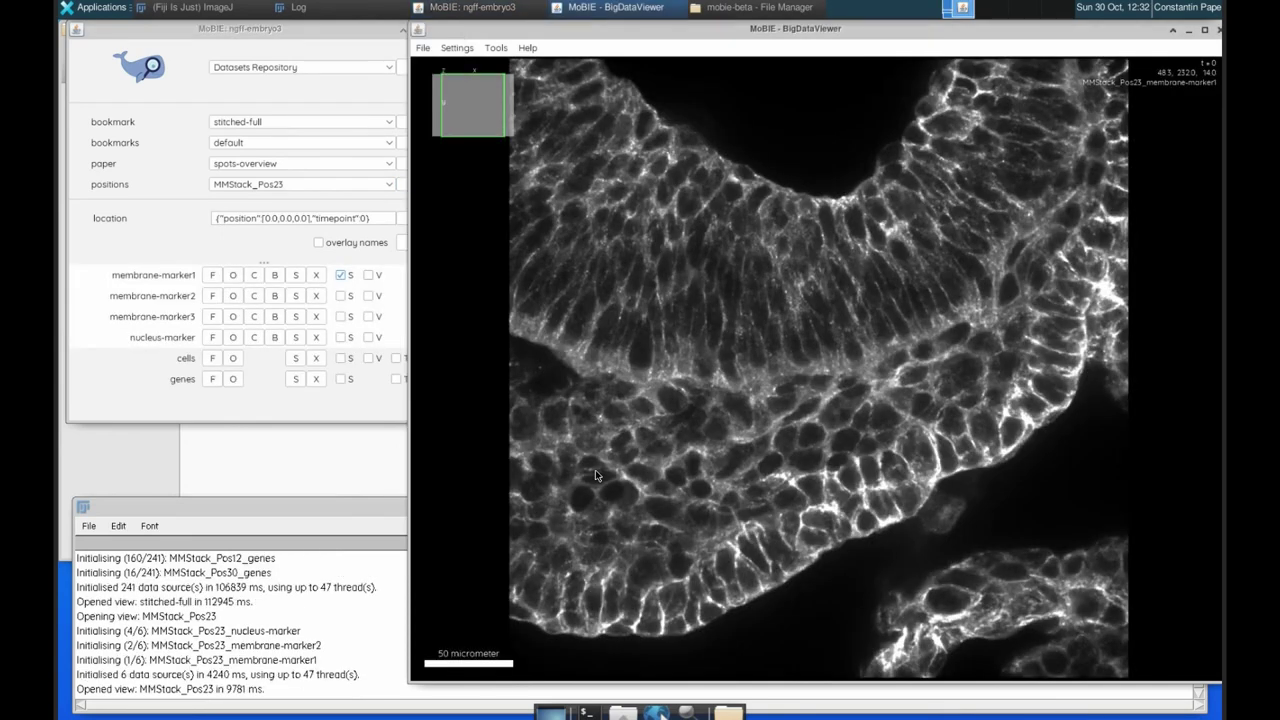
pyautogui.rightClick(596, 476)
pyautogui.click(578, 467)
pyautogui.scroll(-1, 578, 470)
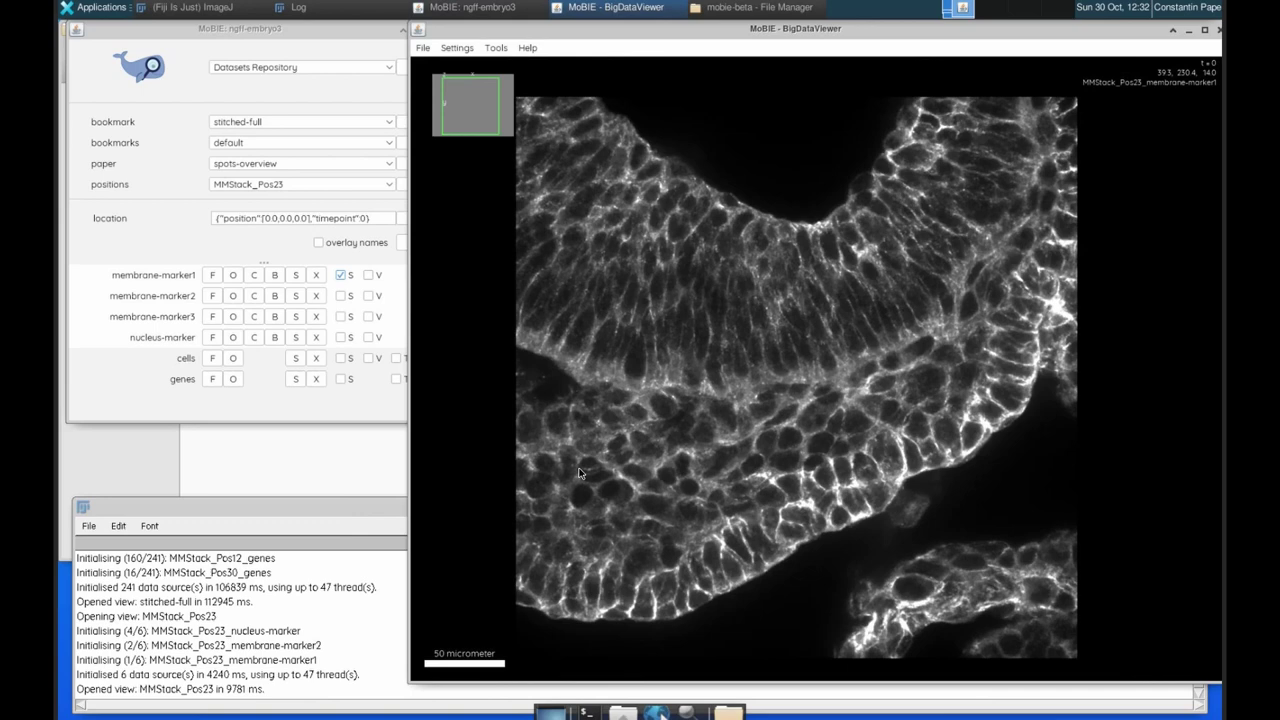
pyautogui.scroll(-1, 578, 473)
pyautogui.click(340, 379)
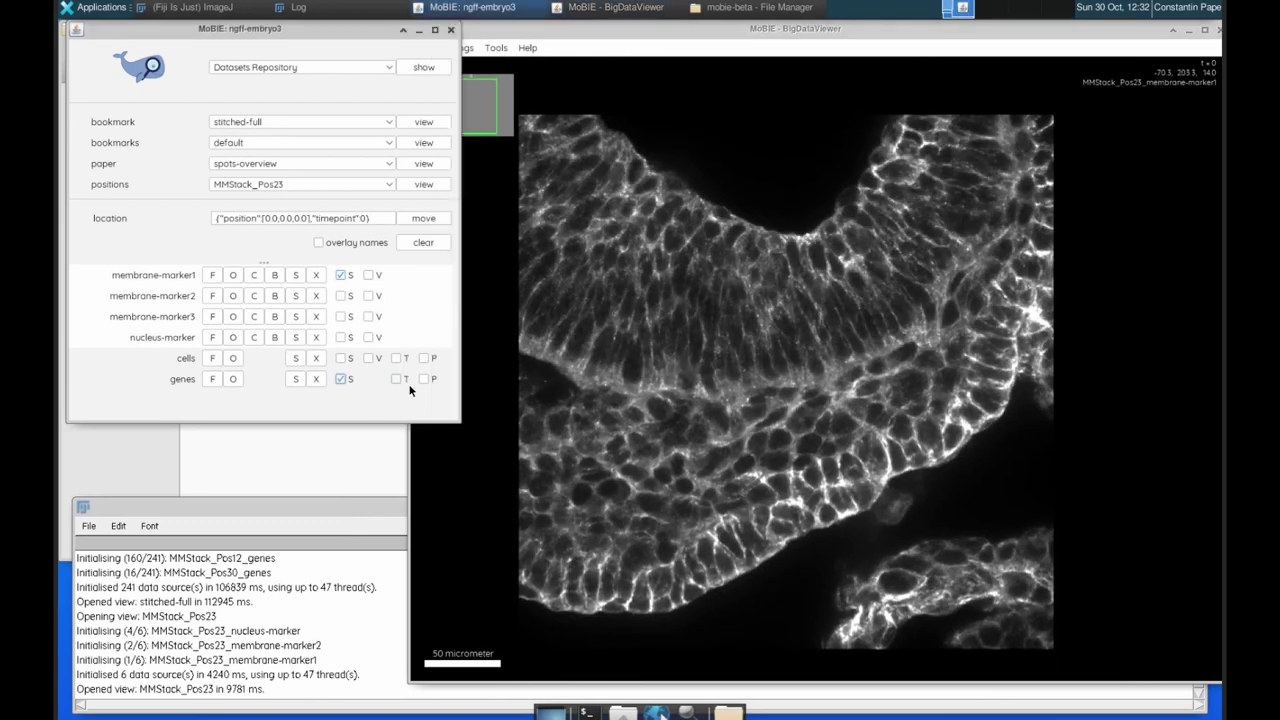
pyautogui.click(397, 379)
pyautogui.click(470, 416)
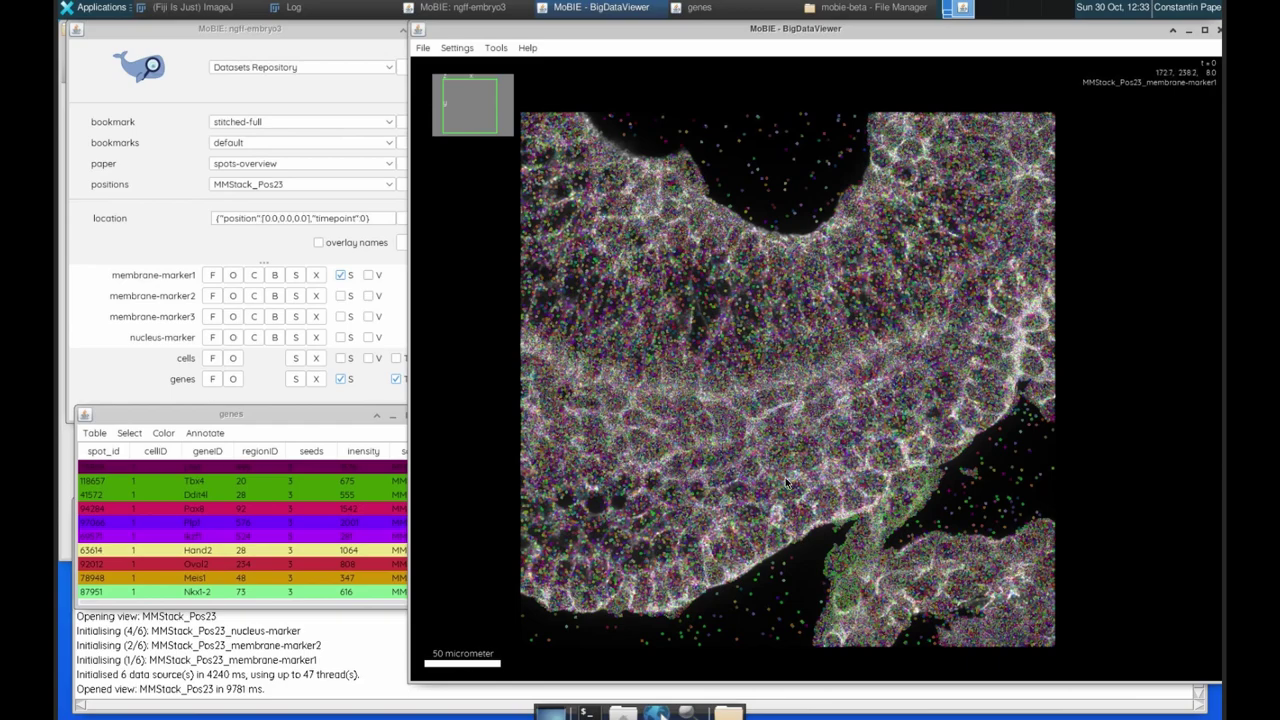
pyautogui.moveTo(772, 477); pyautogui.dragTo(761, 480)
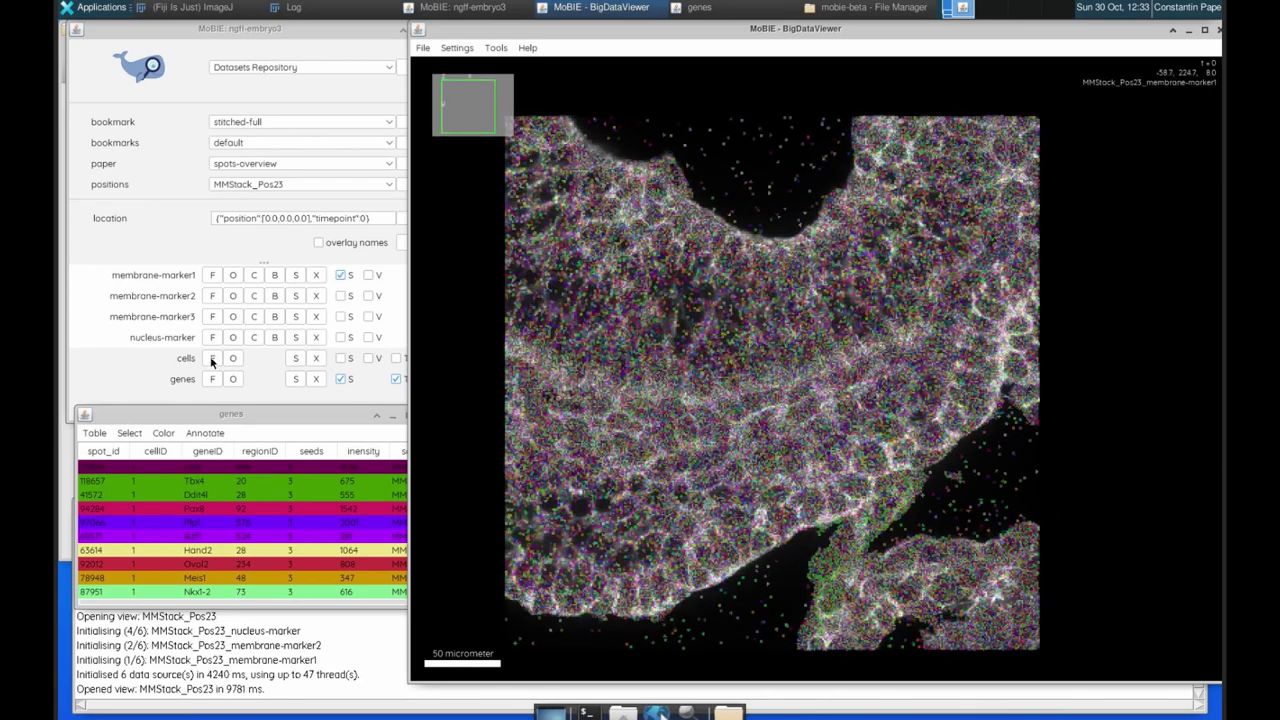
# Hide the gene spots, close their table, and show the cell segmentation overlay.
pyautogui.click(140, 382)
pyautogui.click(340, 379)
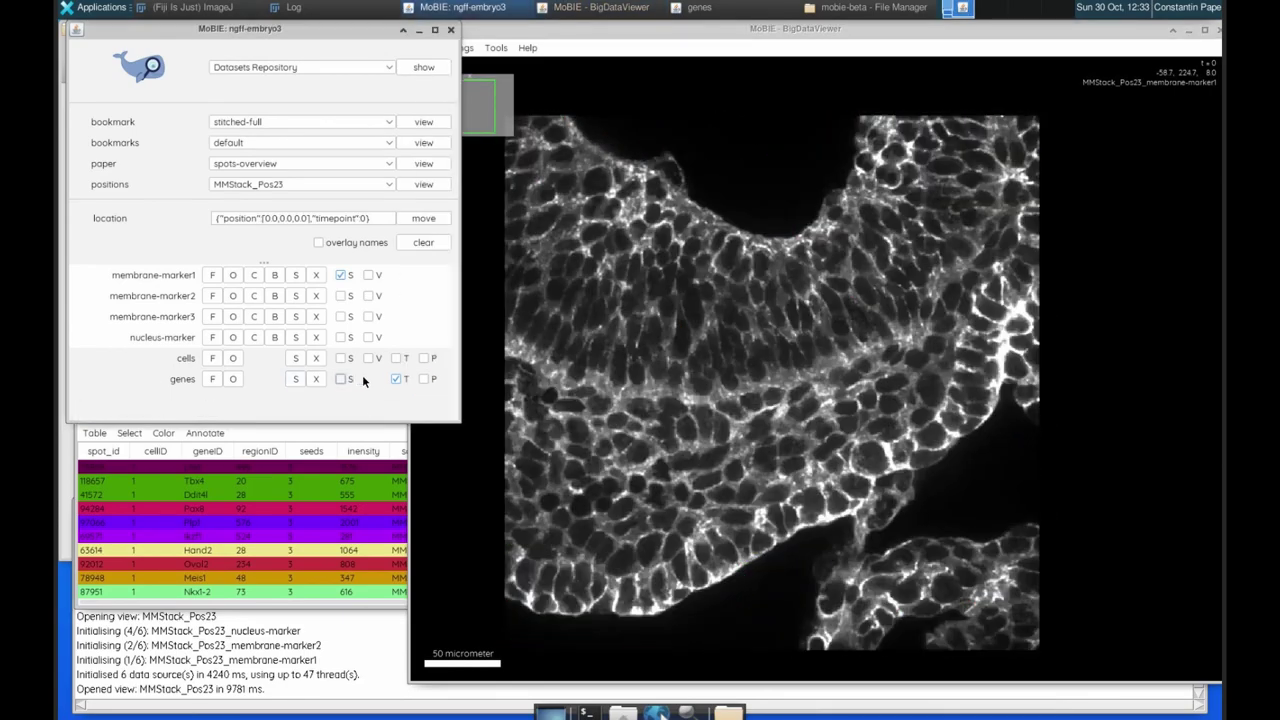
pyautogui.click(399, 380)
pyautogui.click(341, 358)
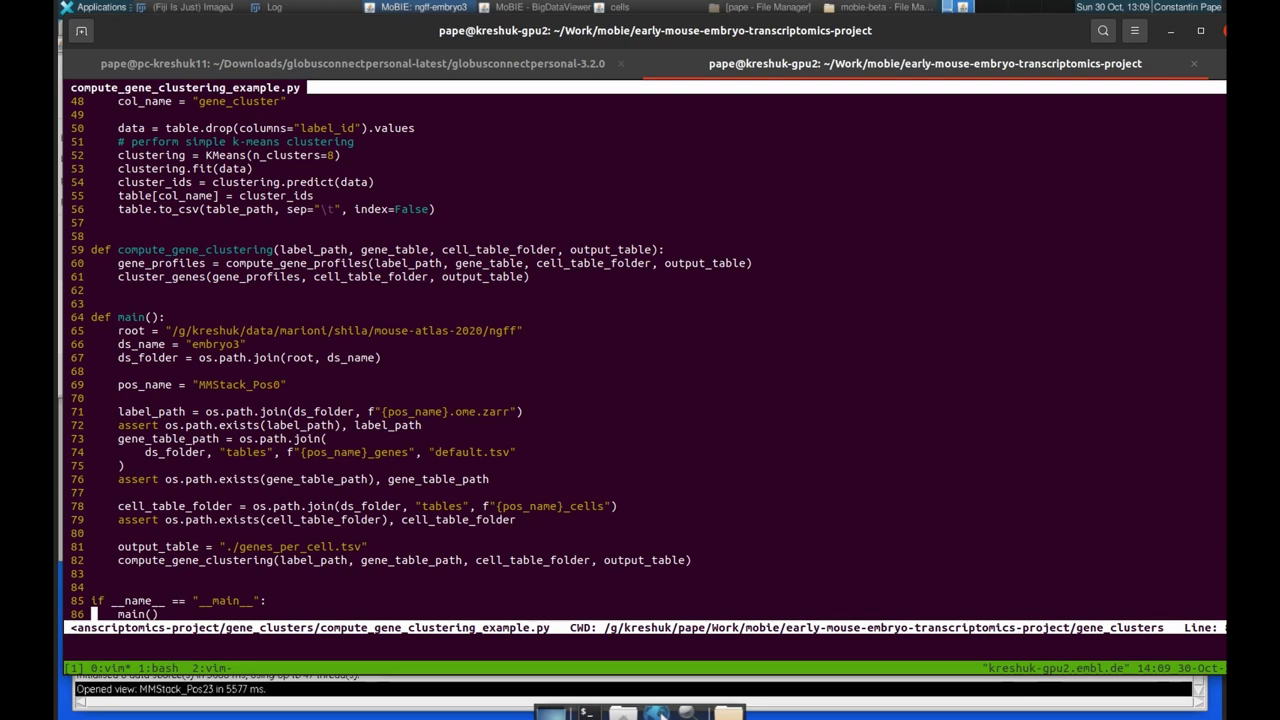
pyautogui.doubleClick(289, 262)
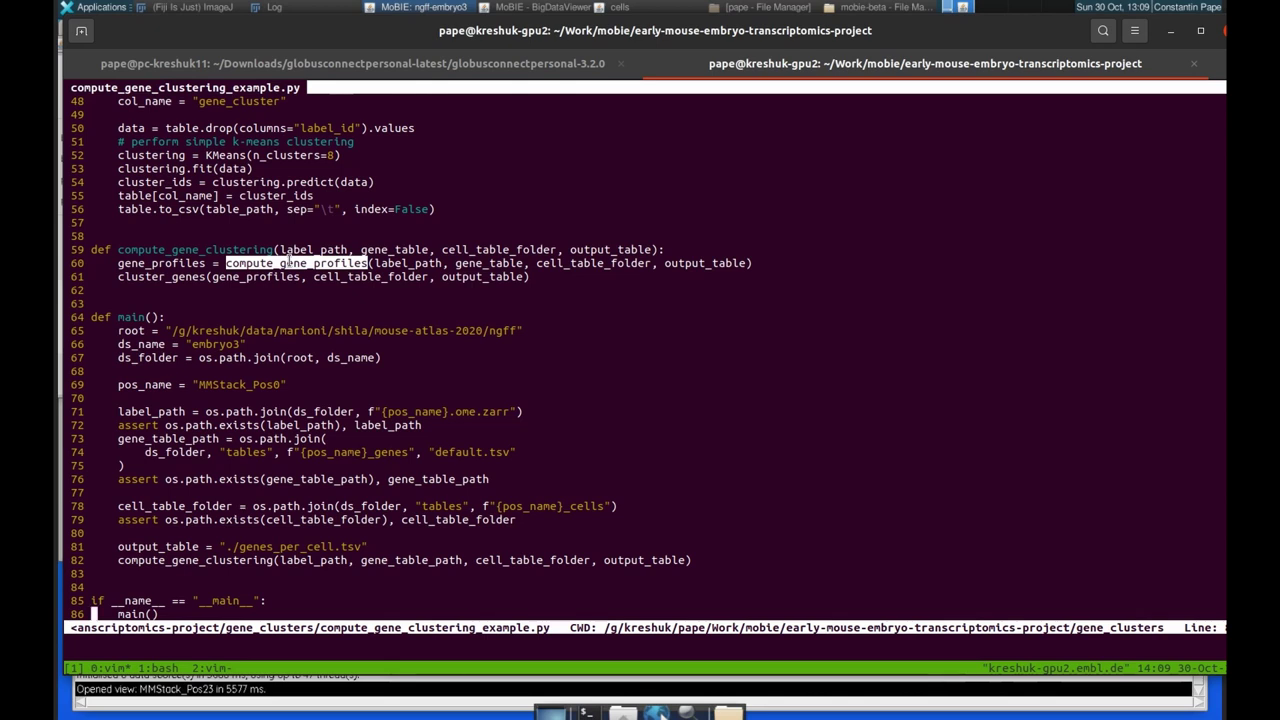
pyautogui.doubleClick(187, 277)
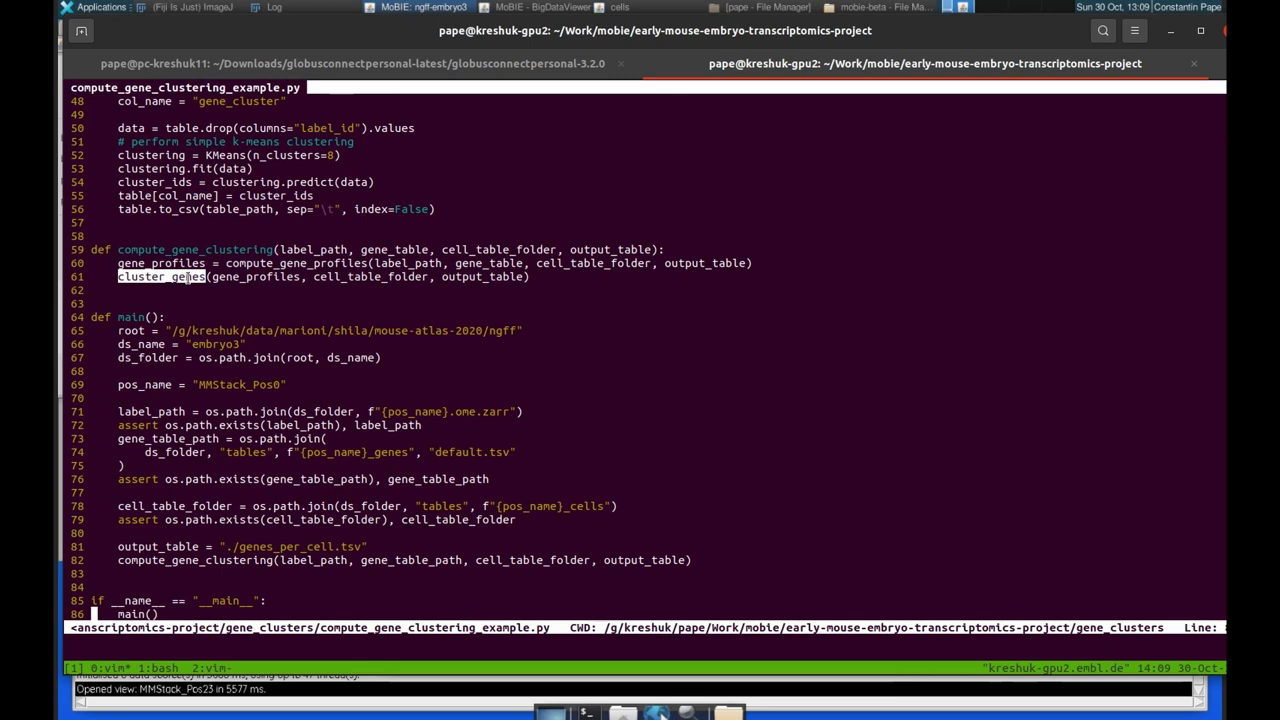
# Quit vim with :q and run python compute_gene_clustering_example.py.
pyautogui.press('Escape')
pyautogui.write(':q')
pyautogui.press('Return')
pyautogui.write('python compute_gene_clustering_example.py')
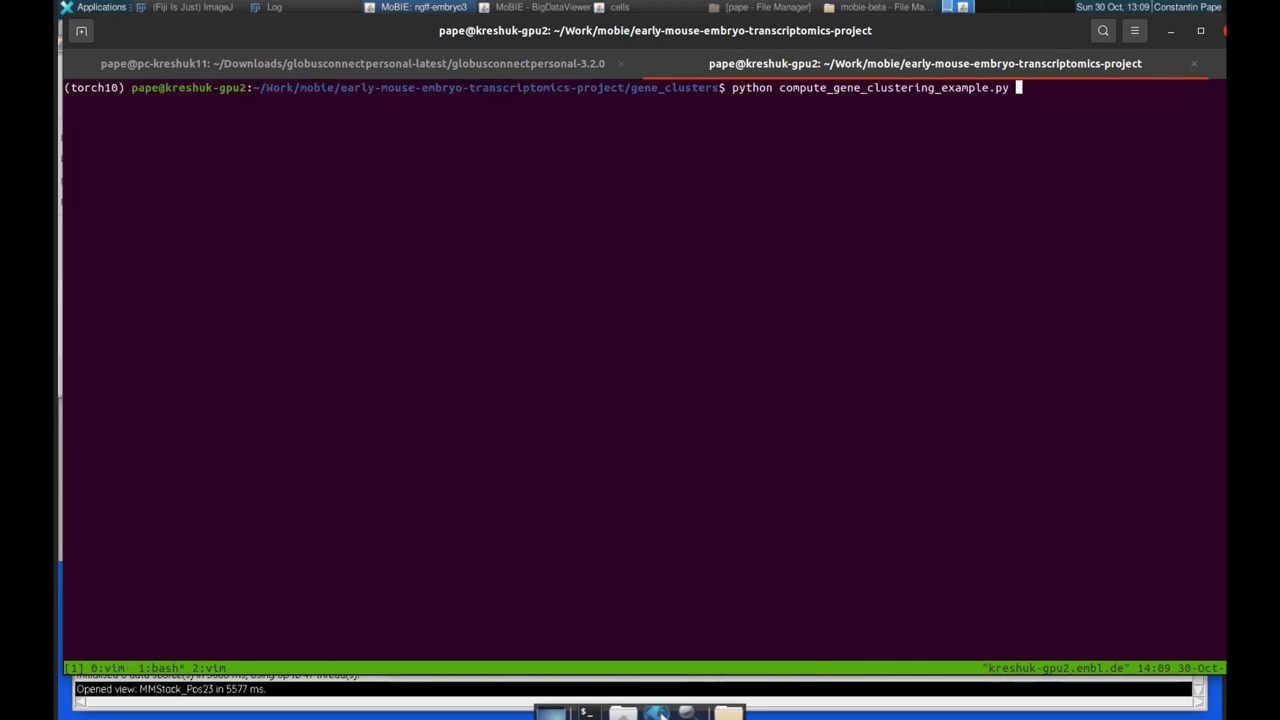
pyautogui.press('Return')
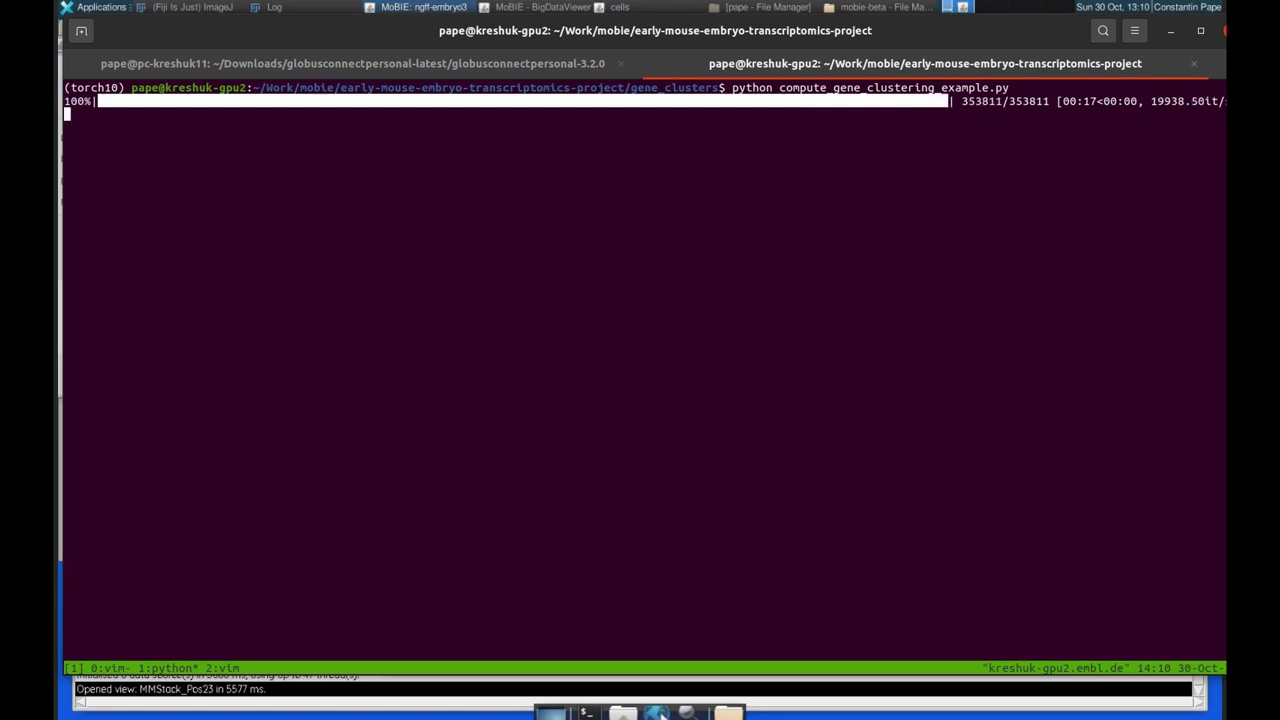
# List the folder with ls and highlight the new genes_per_cell.tsv file.
pyautogui.write('ls')
pyautogui.press('Return')
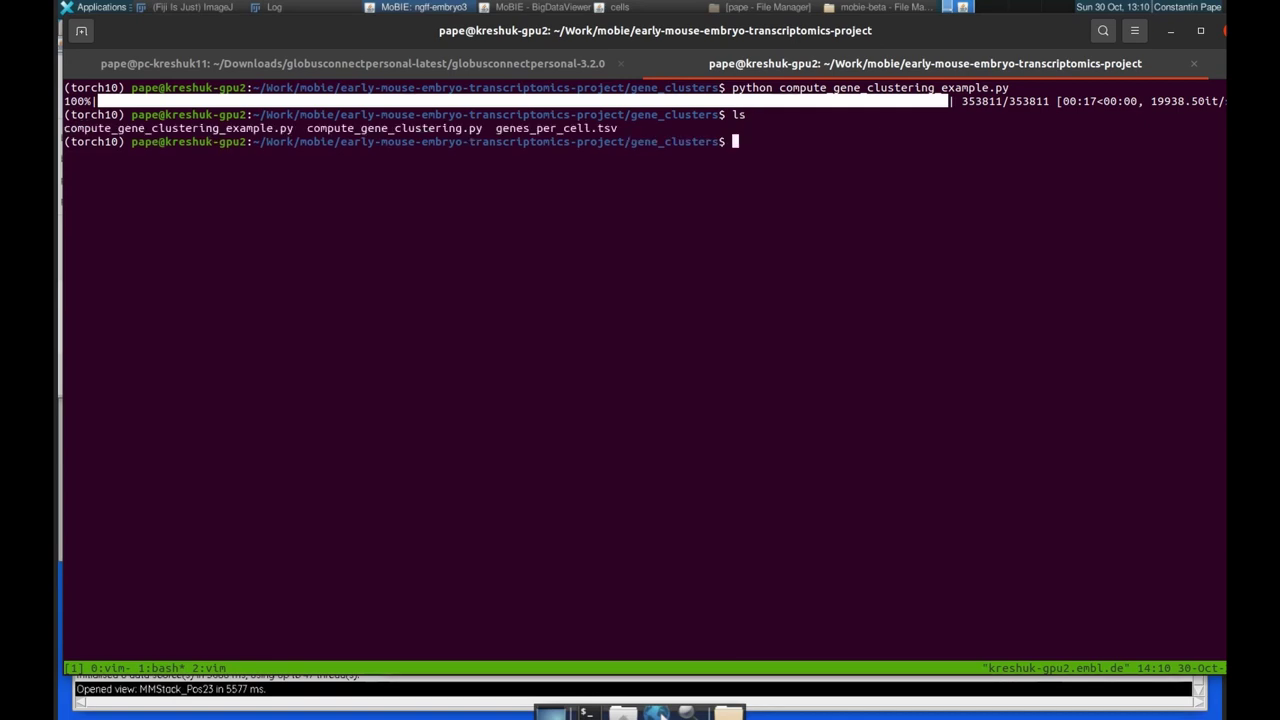
pyautogui.doubleClick(529, 128)
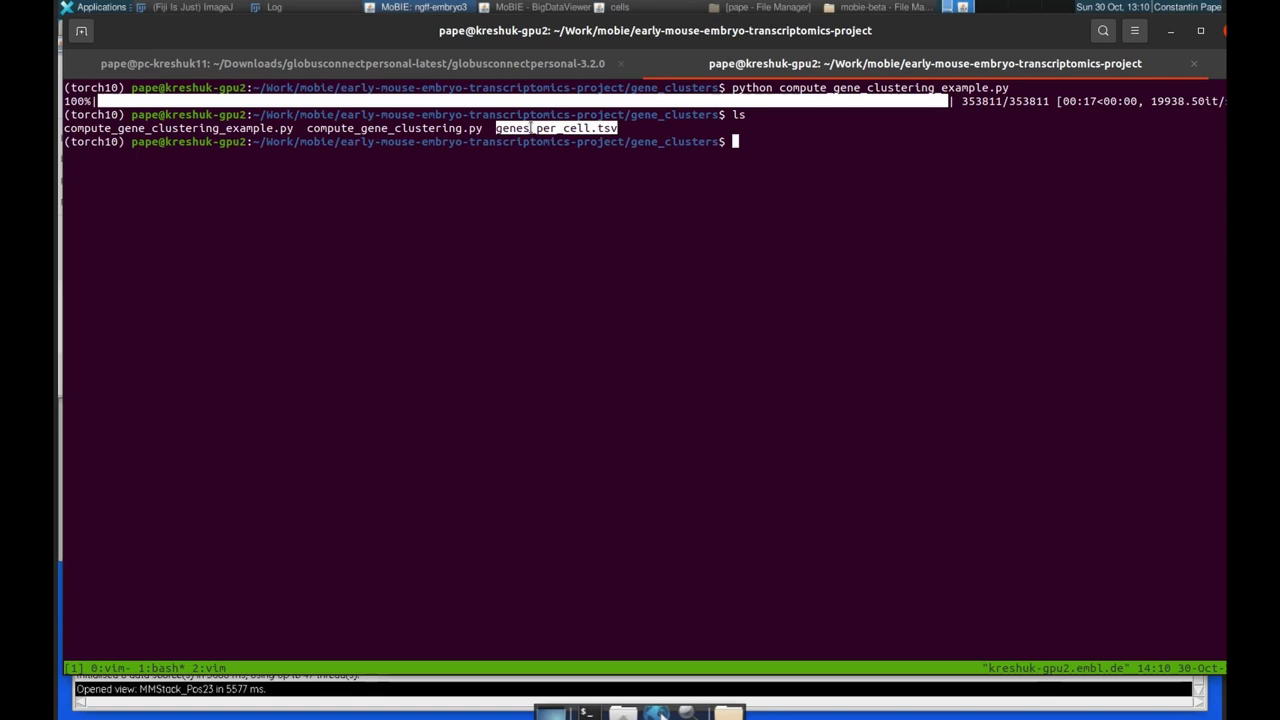
pyautogui.tripleClick(533, 128)
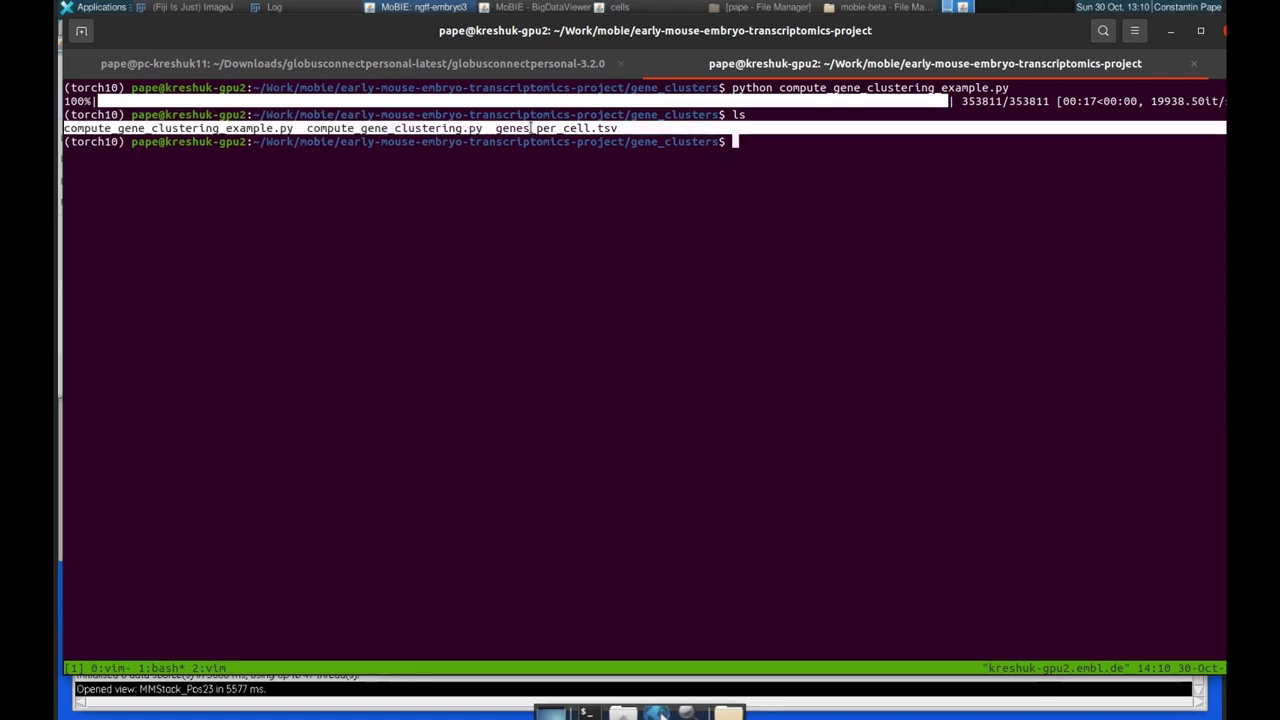
# Show genes_per_cell.tsv in vim and highlight the Abcc4, Zic3 and gene_cluster column headers.
pyautogui.hotkey('ctrl', 'b')
pyautogui.press('2')
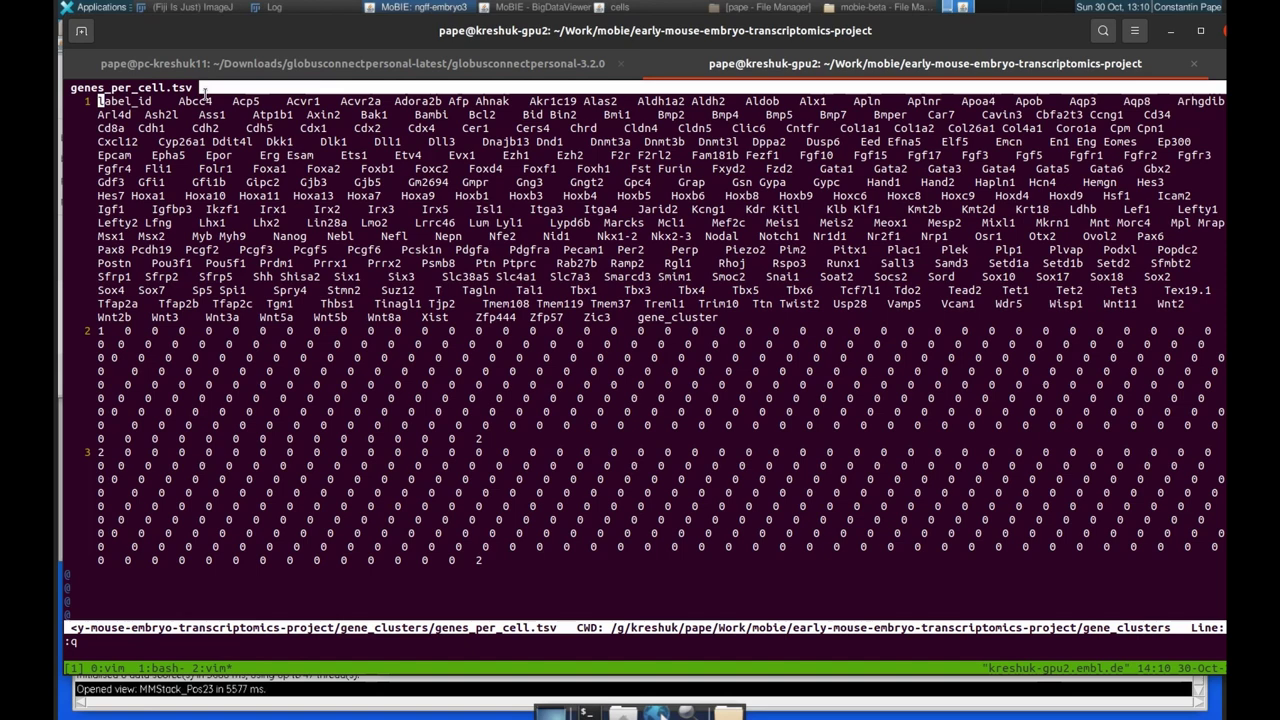
pyautogui.doubleClick(203, 100)
pyautogui.doubleClick(598, 317)
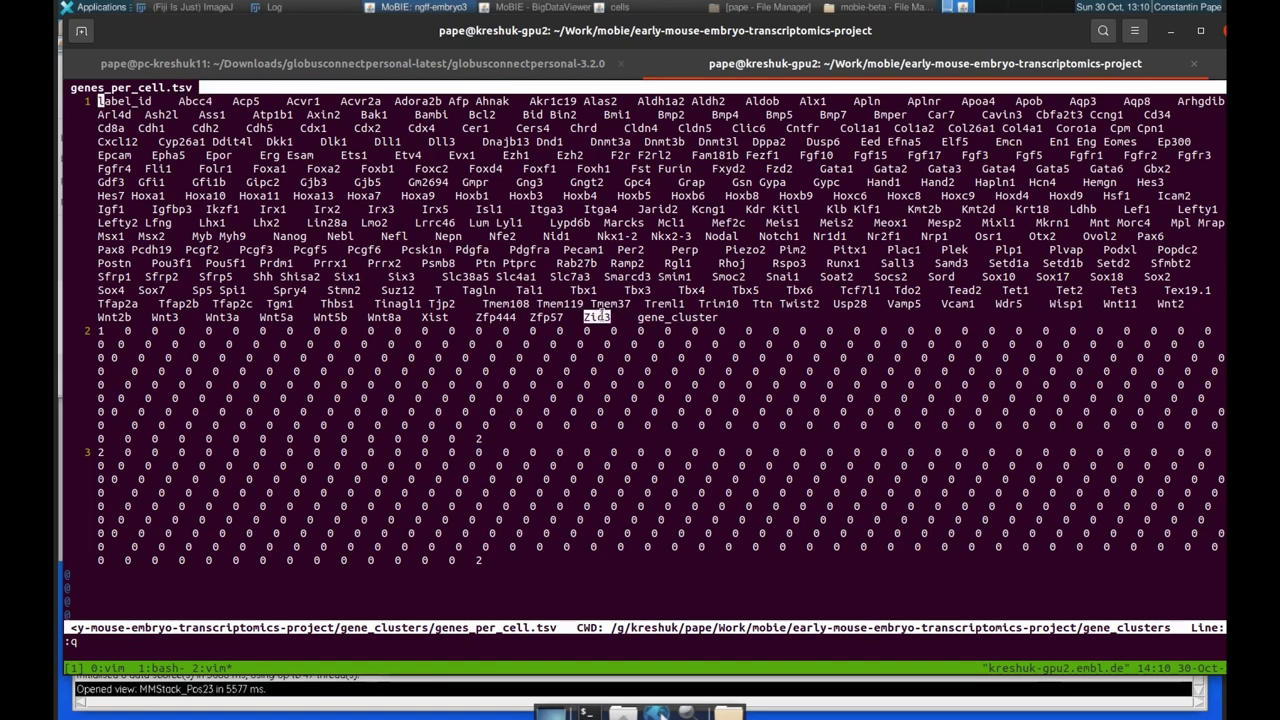
pyautogui.doubleClick(678, 317)
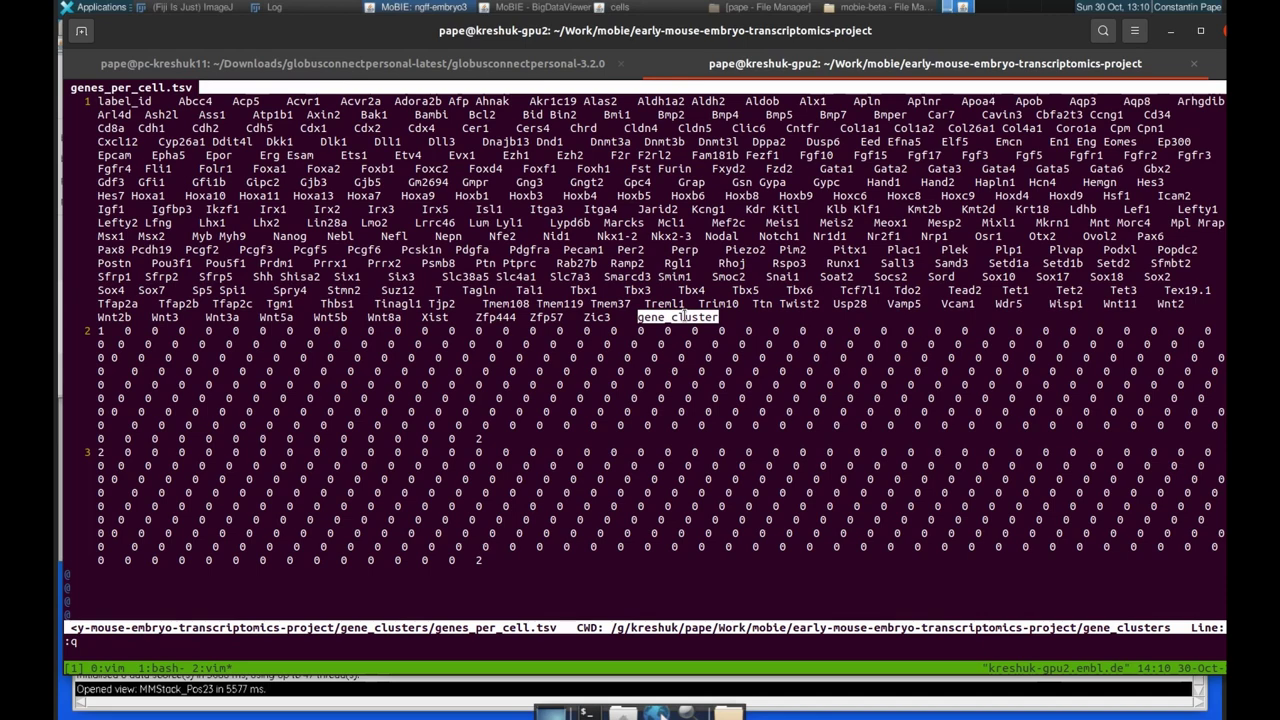
# Start loading extra columns into the cells table from the FileSystem source.
pyautogui.click(1171, 30)
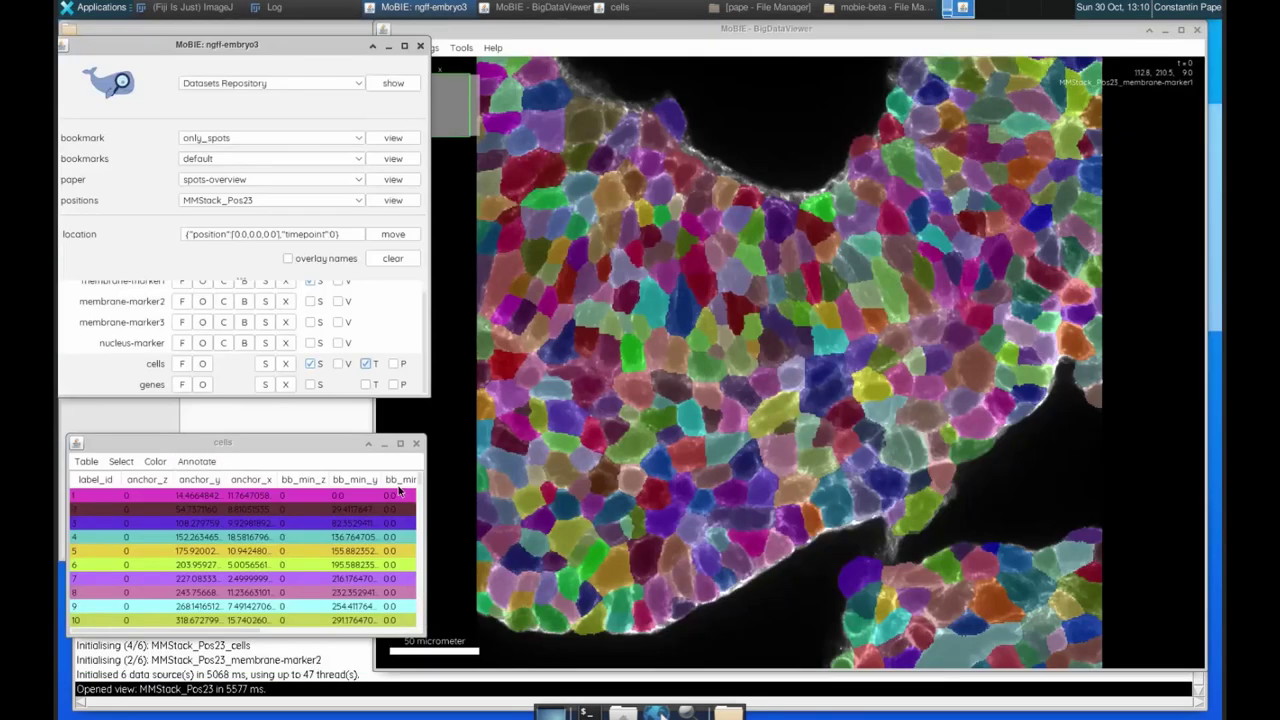
pyautogui.click(86, 461)
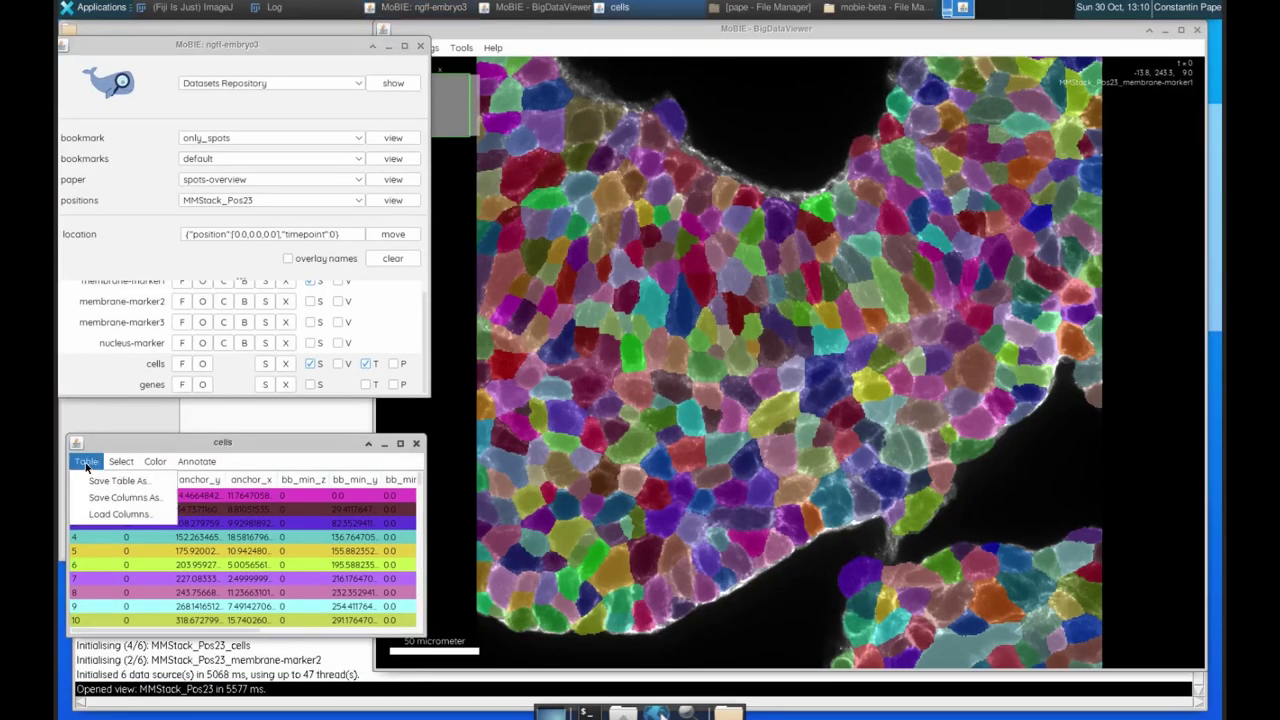
pyautogui.click(118, 514)
pyautogui.click(661, 207)
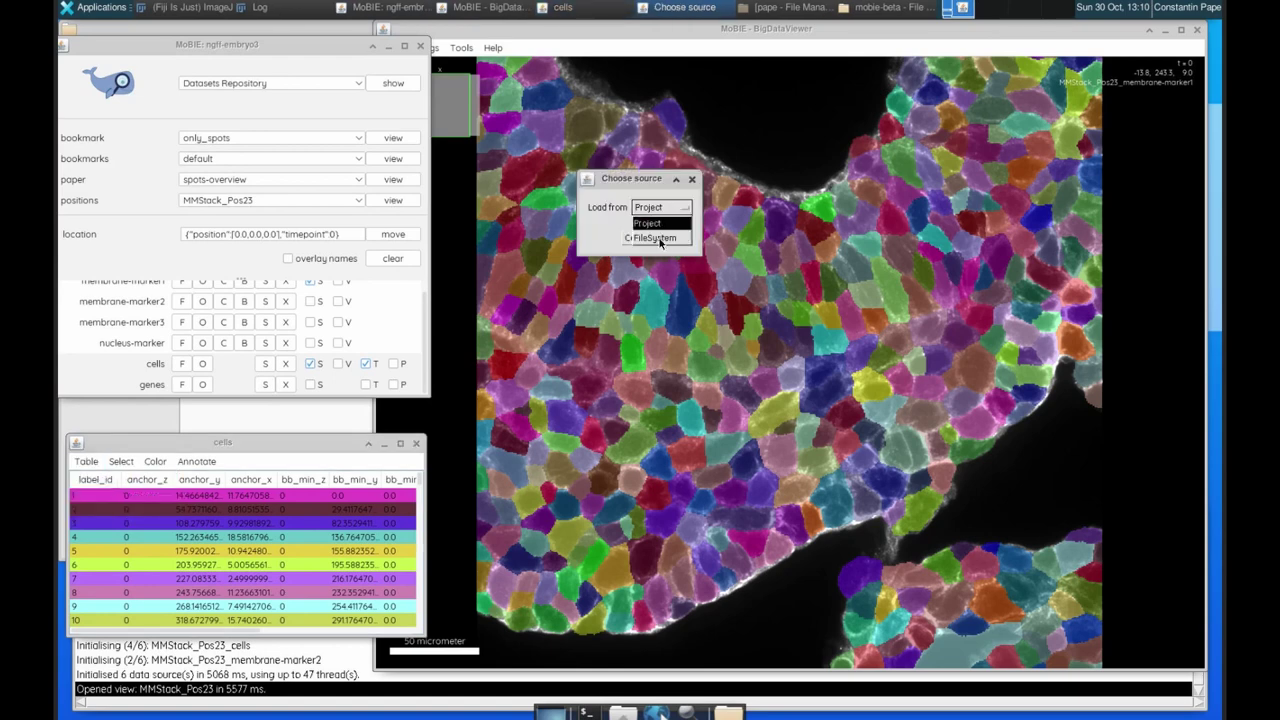
pyautogui.click(660, 238)
pyautogui.click(673, 238)
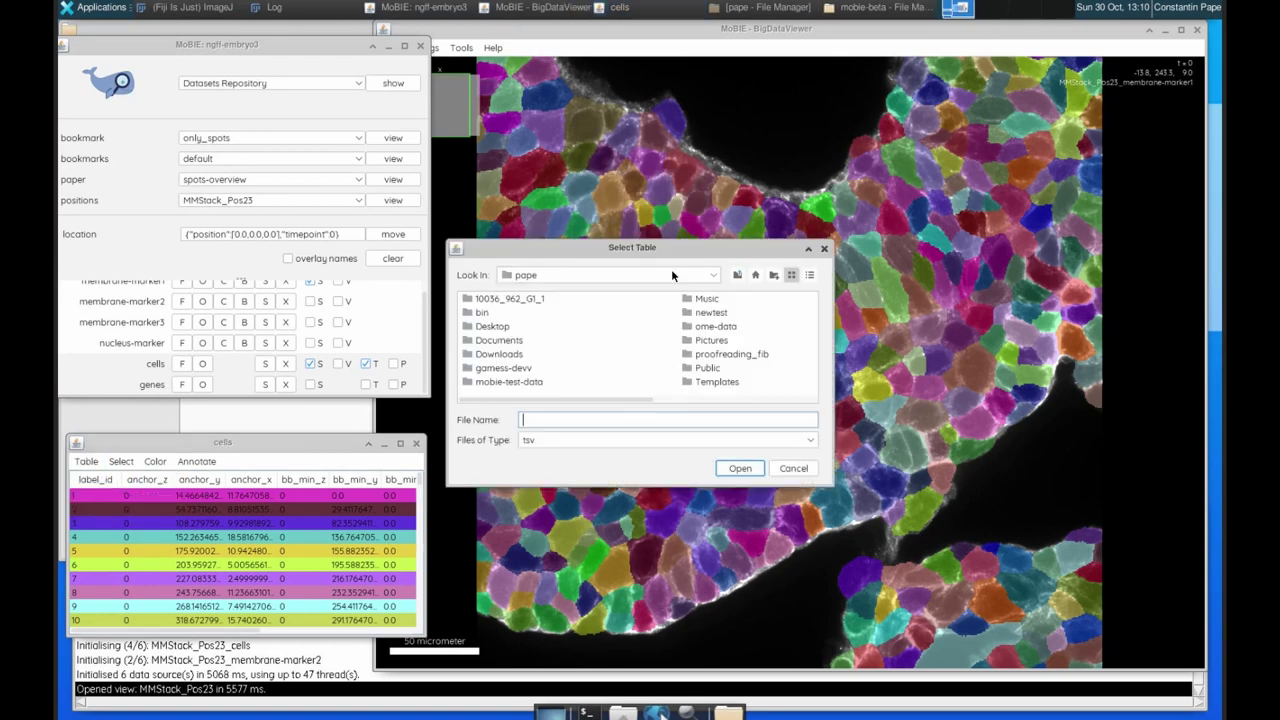
# Join gene_clusters/genes_per_cell.tsv onto the cells table and widen it to show gene columns.
pyautogui.moveTo(644, 398); pyautogui.dragTo(746, 402)
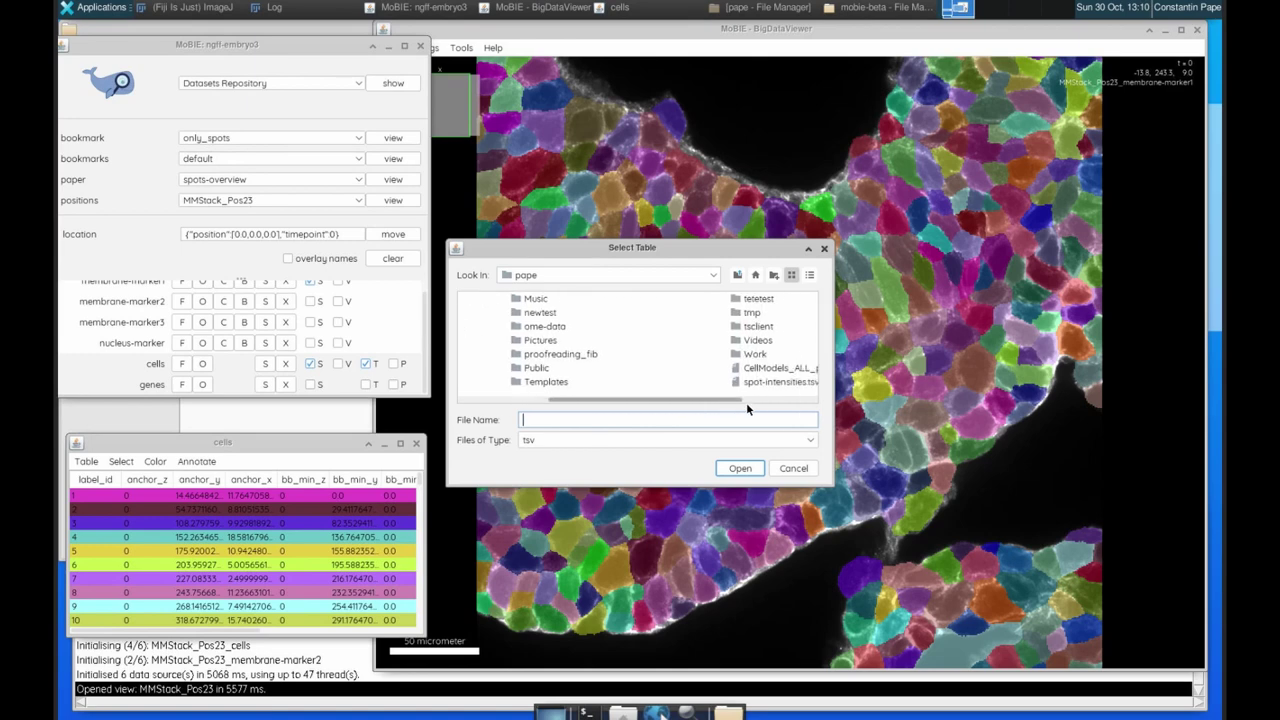
pyautogui.doubleClick(740, 354)
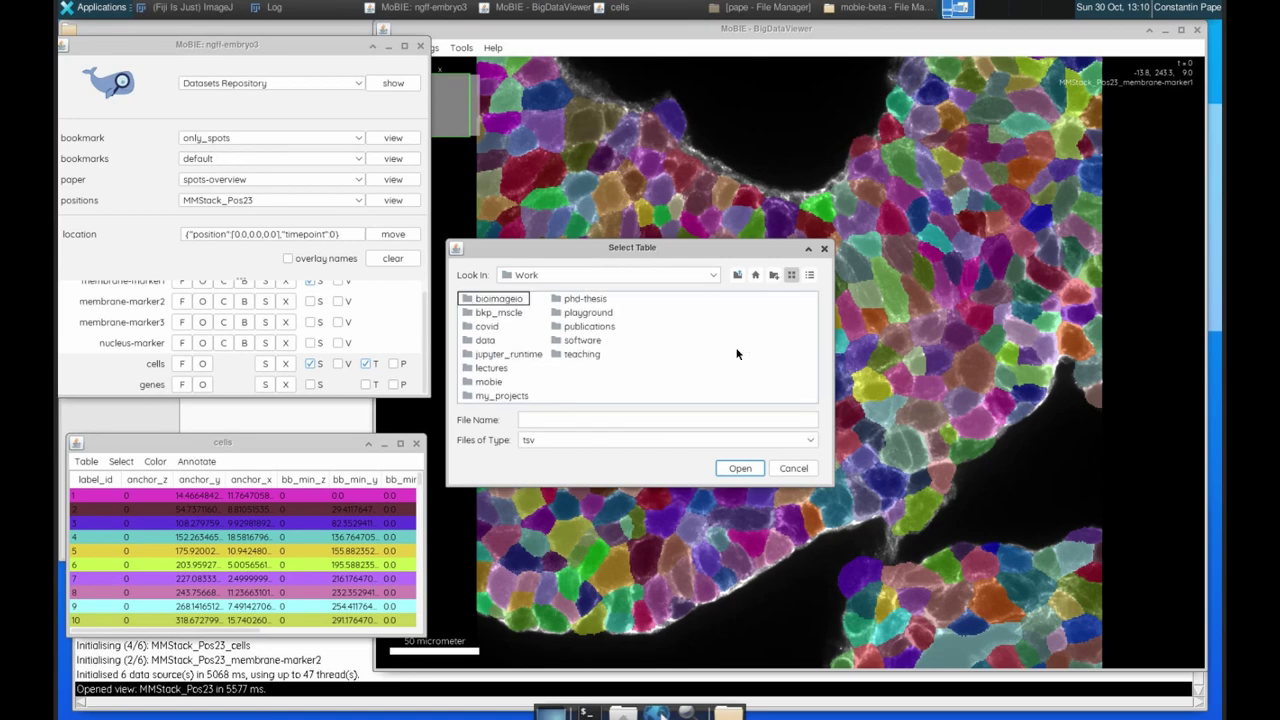
pyautogui.doubleClick(486, 384)
pyautogui.doubleClick(486, 382)
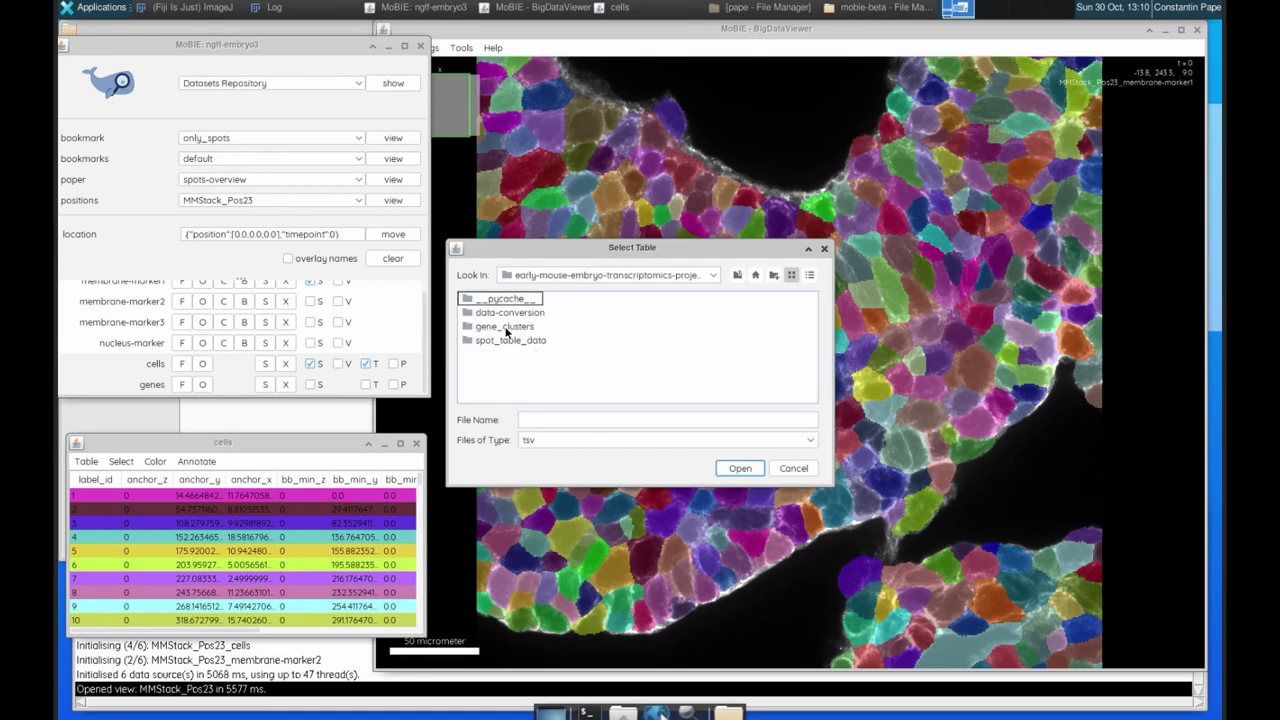
pyautogui.doubleClick(505, 327)
pyautogui.click(528, 302)
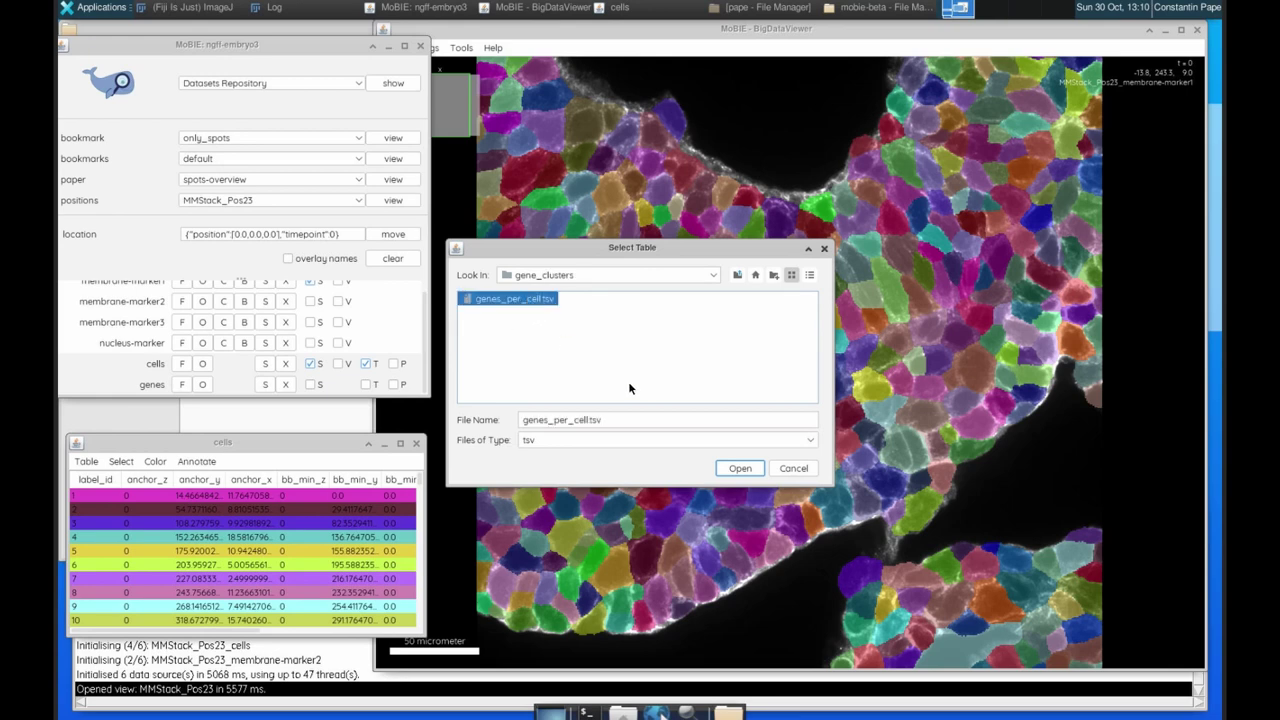
pyautogui.click(738, 468)
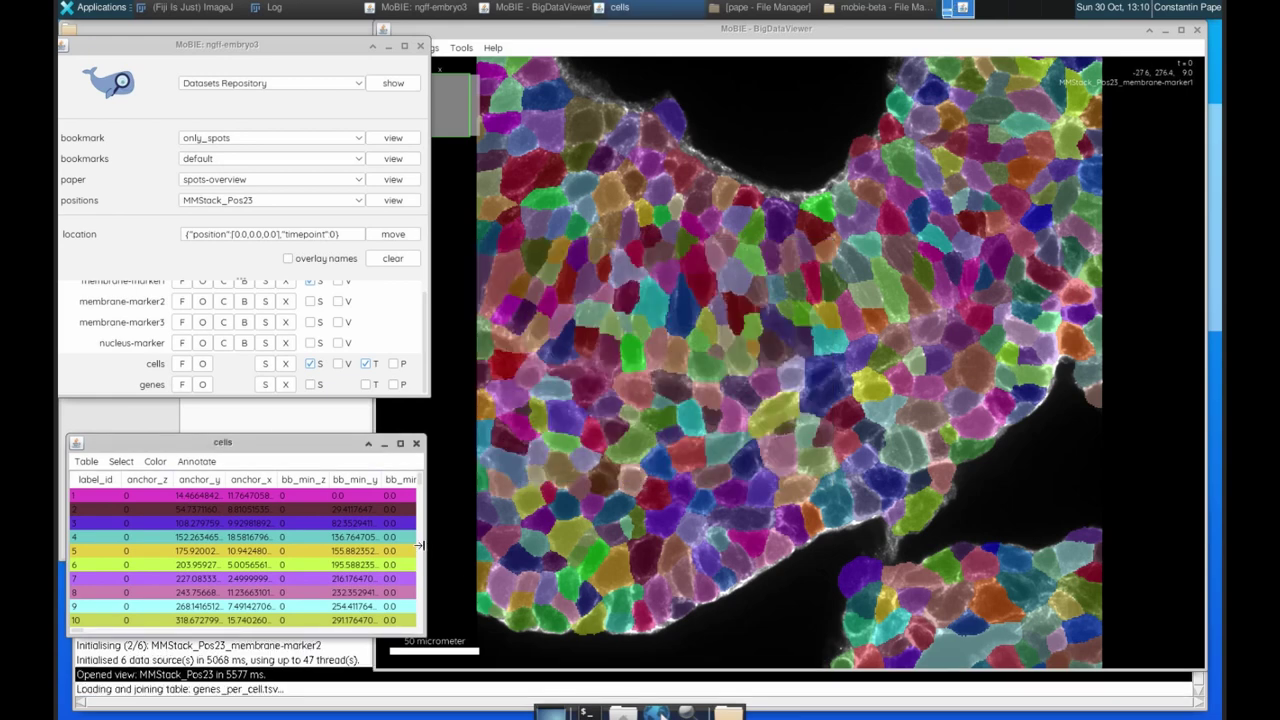
pyautogui.moveTo(420, 545); pyautogui.dragTo(842, 579)
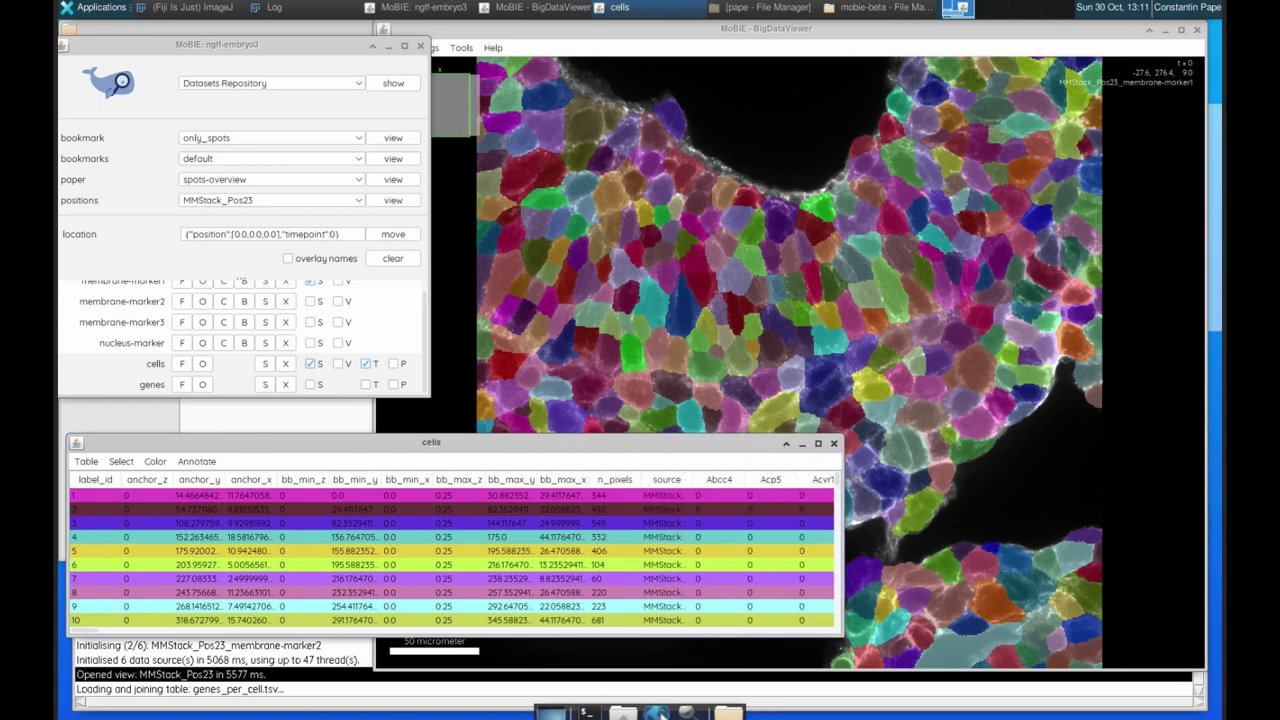
# Colour the cells by the gene_cluster column with glasbey, then pan across the coloured tissue.
pyautogui.click(88, 461)
pyautogui.moveTo(155, 461)
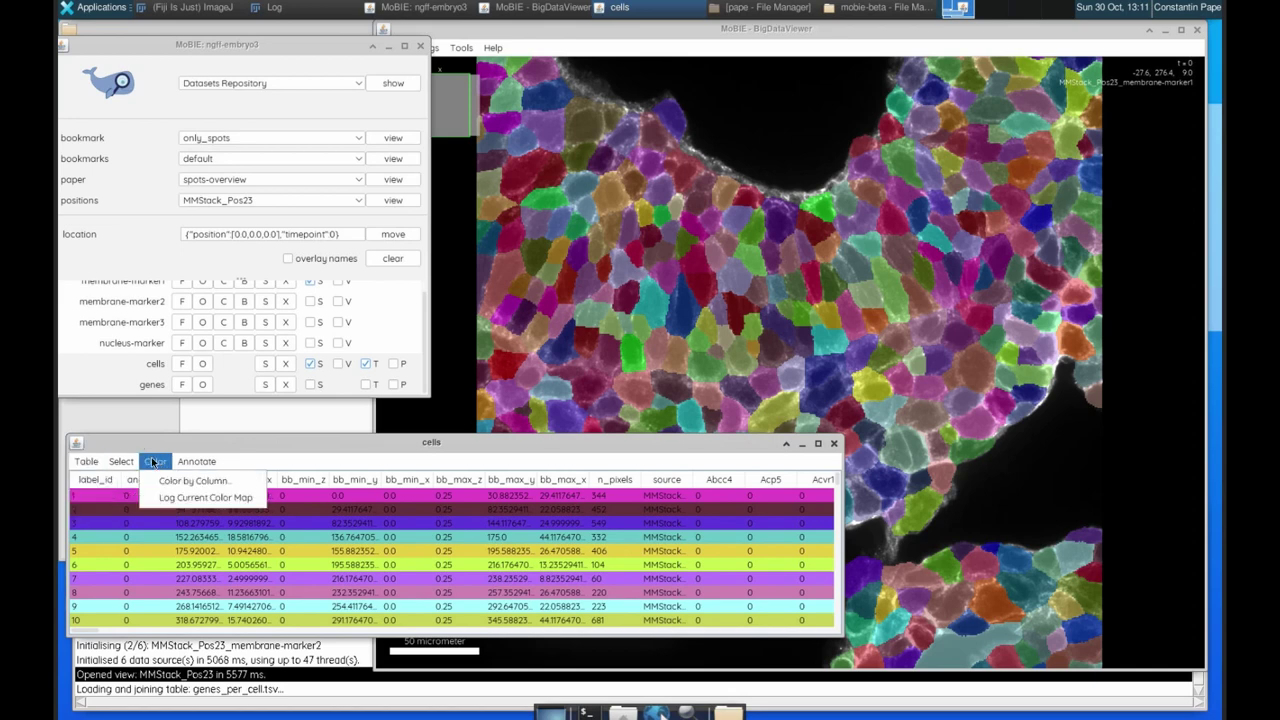
pyautogui.click(175, 481)
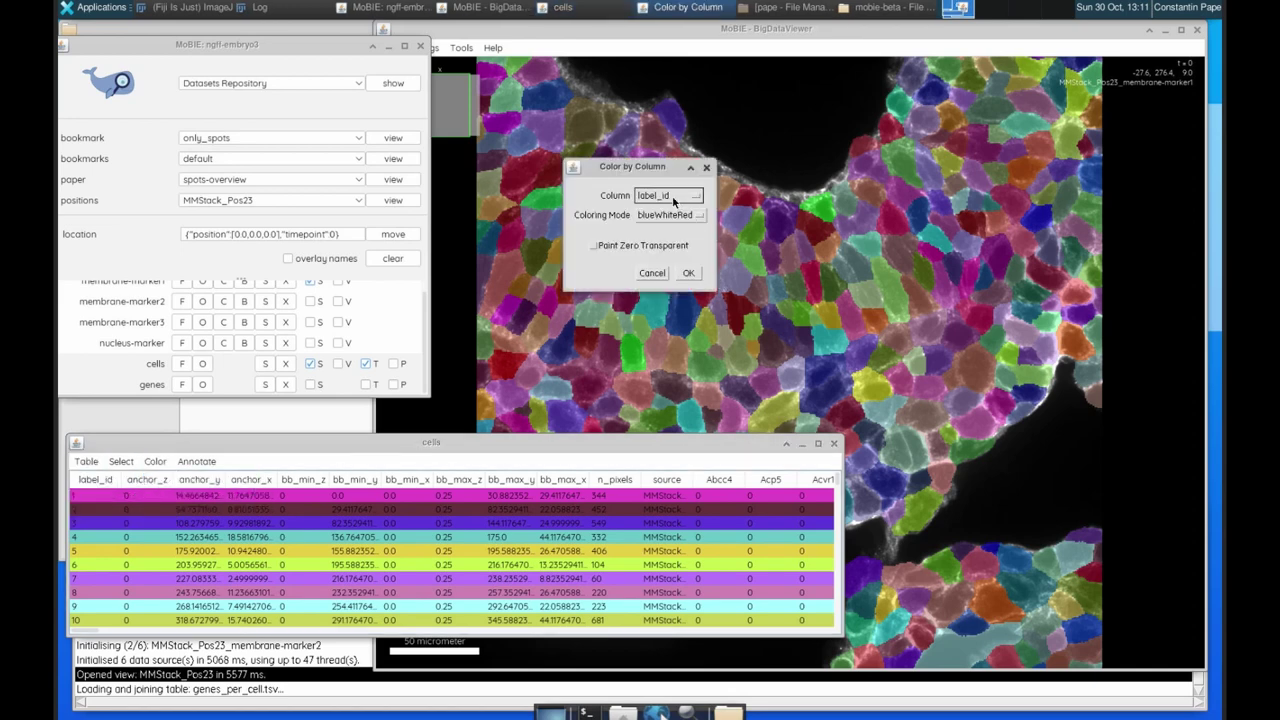
pyautogui.click(674, 198)
pyautogui.click(654, 346)
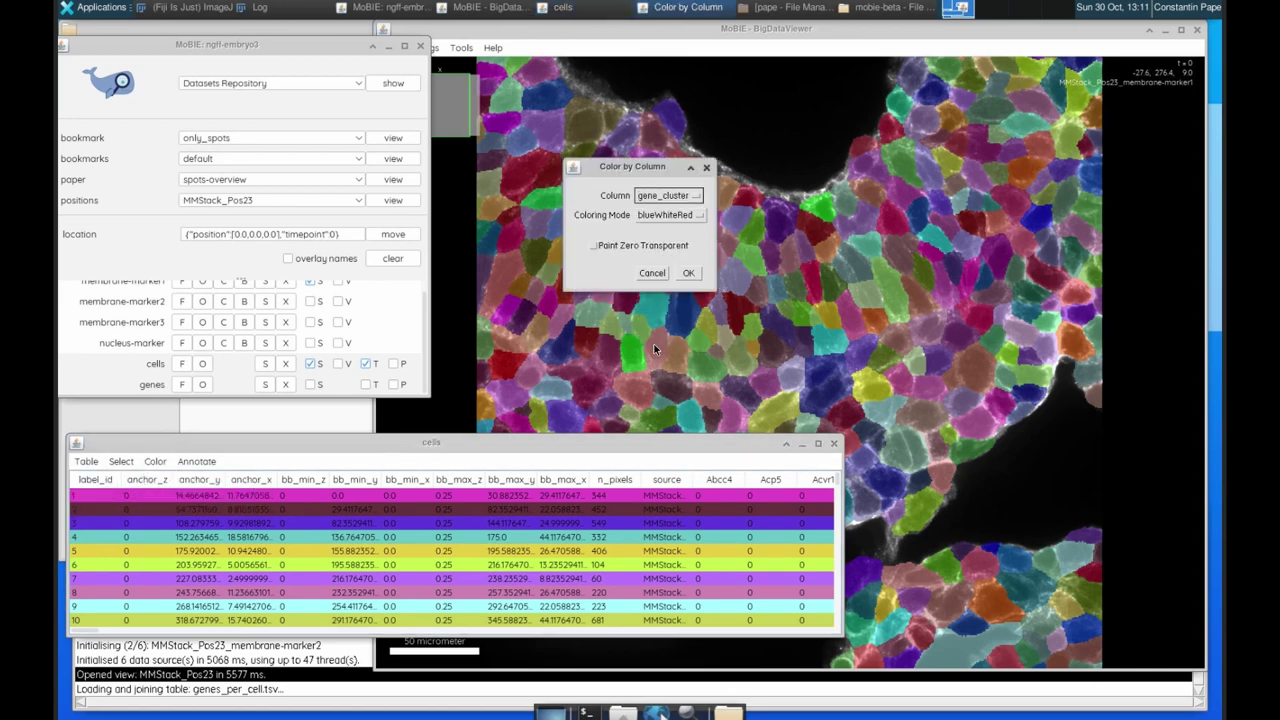
pyautogui.click(682, 217)
pyautogui.click(659, 261)
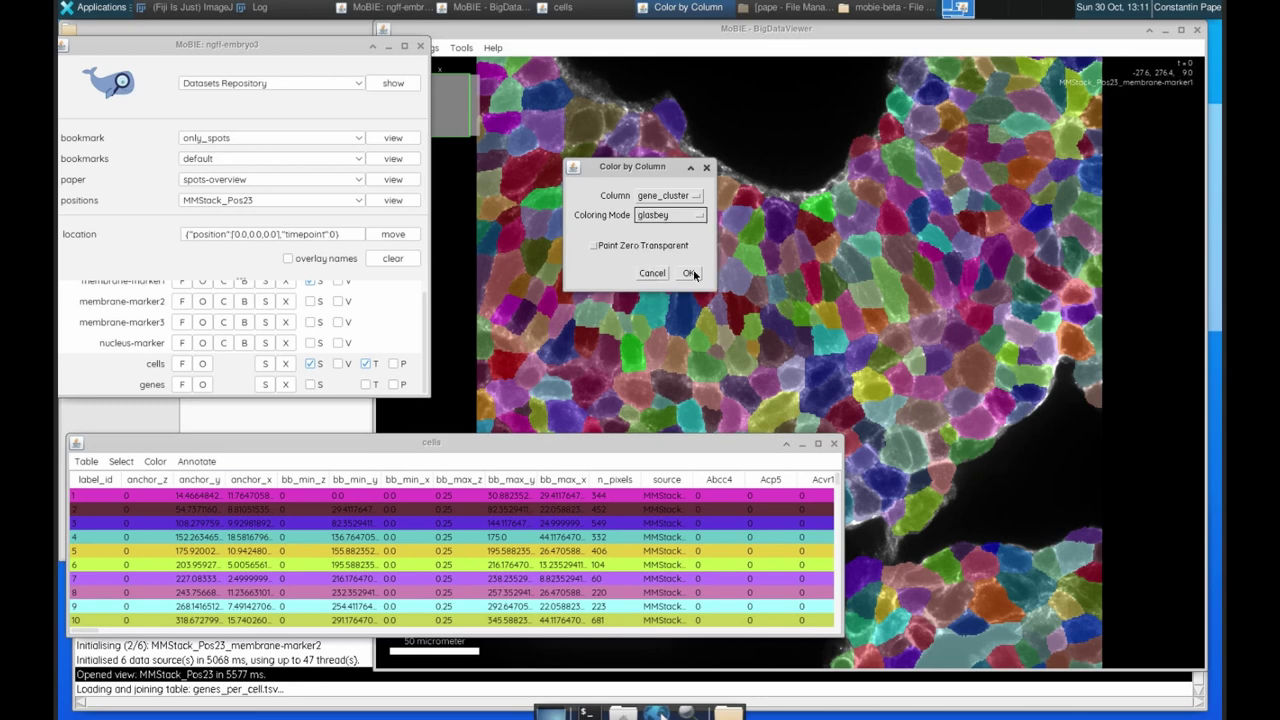
pyautogui.click(688, 275)
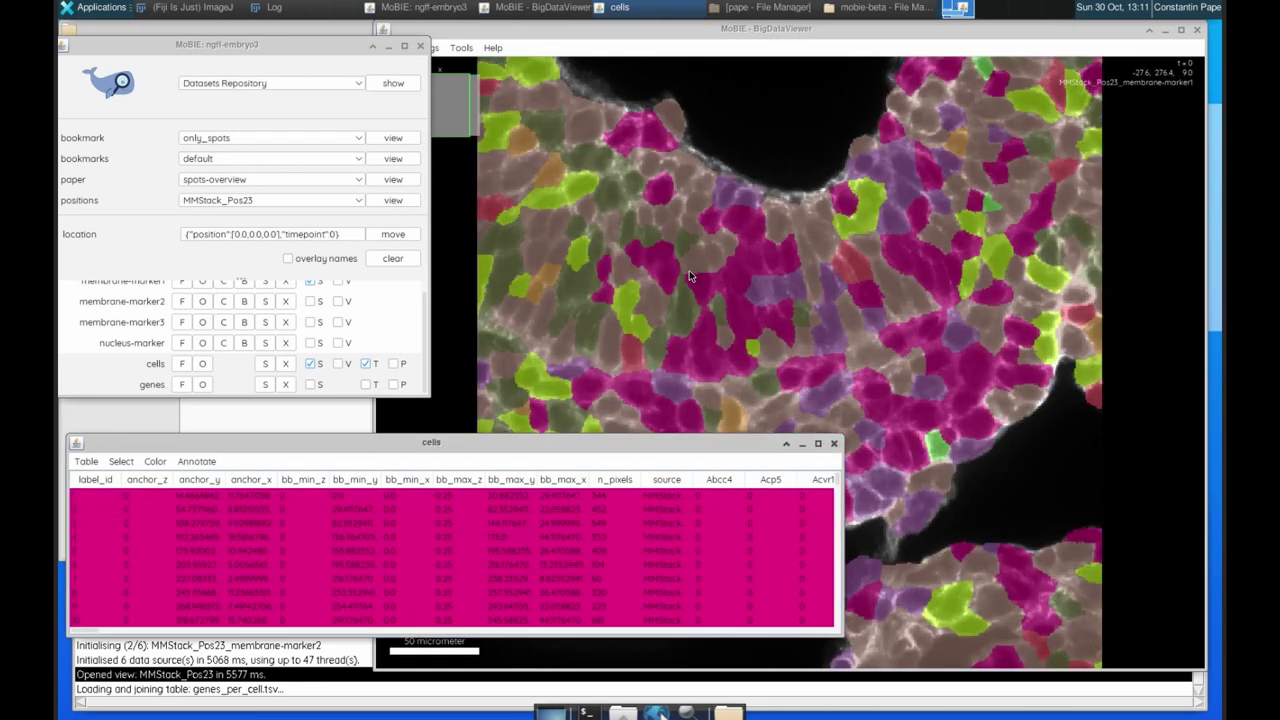
pyautogui.click(958, 501)
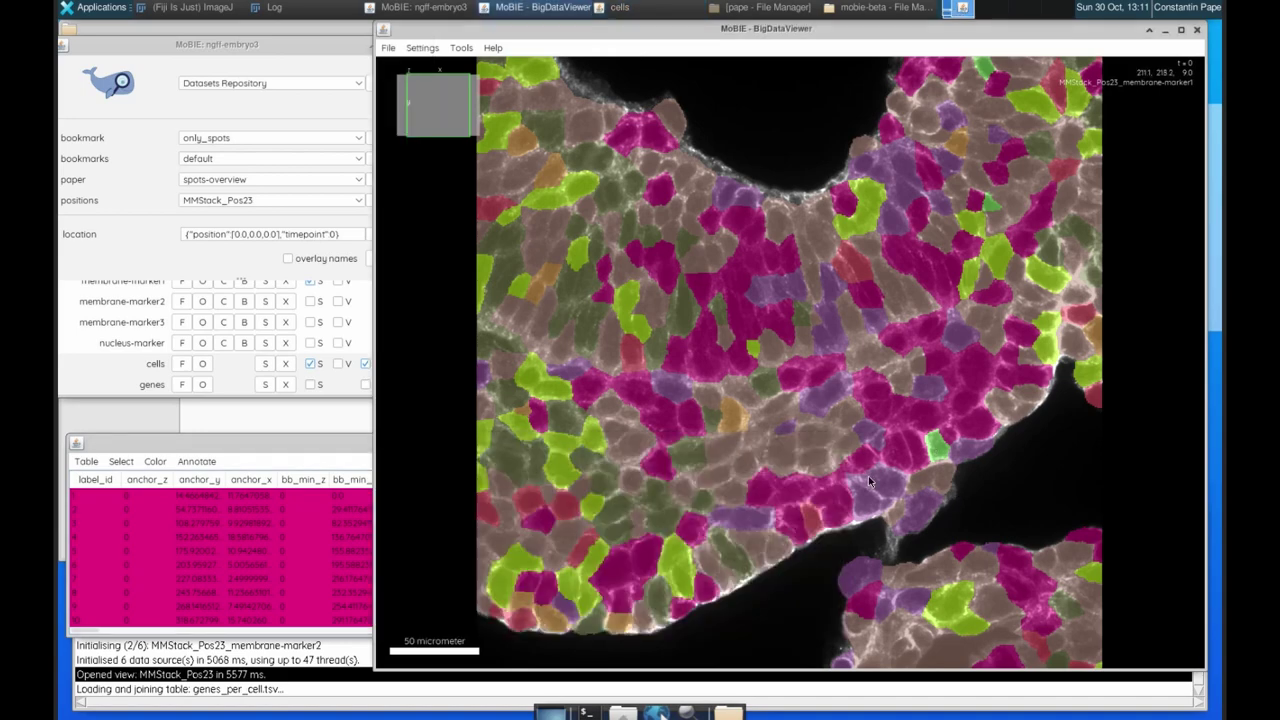
pyautogui.moveTo(868, 475); pyautogui.dragTo(743, 547)
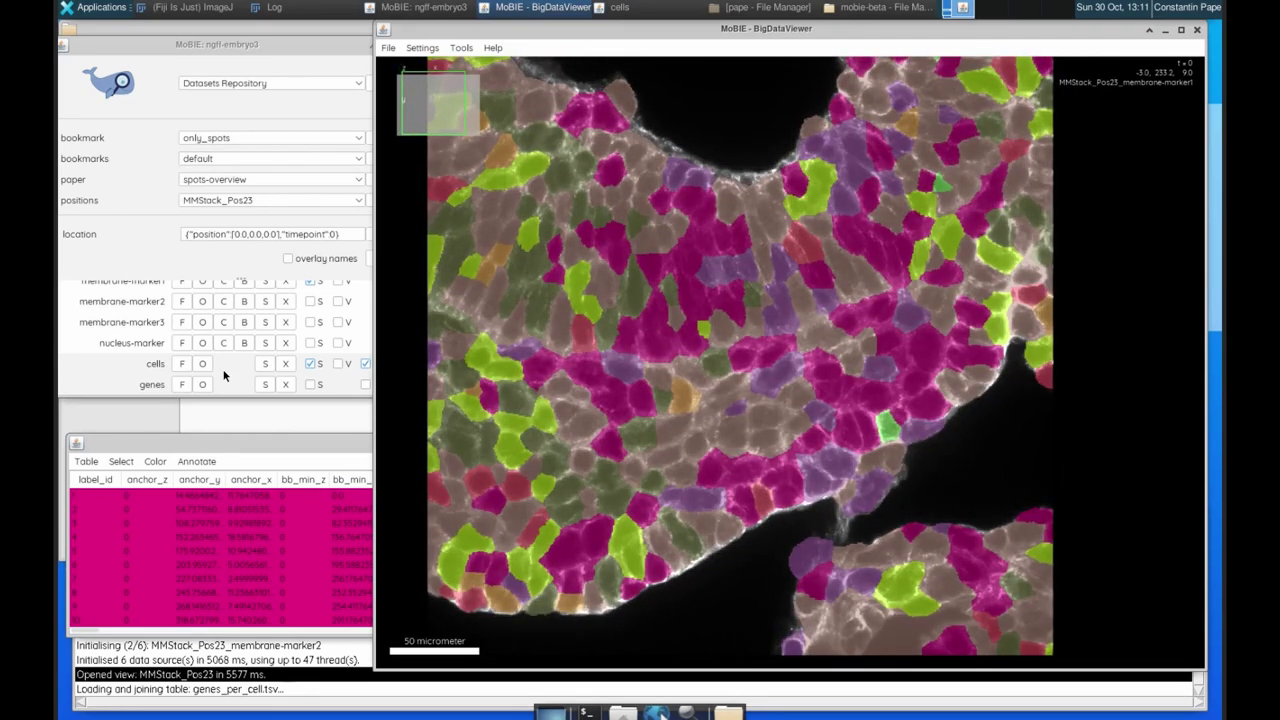
# Hide the cell segmentation and cells table, toggle the gene spots and open the genes table.
pyautogui.click(224, 375)
pyautogui.click(311, 363)
pyautogui.click(366, 363)
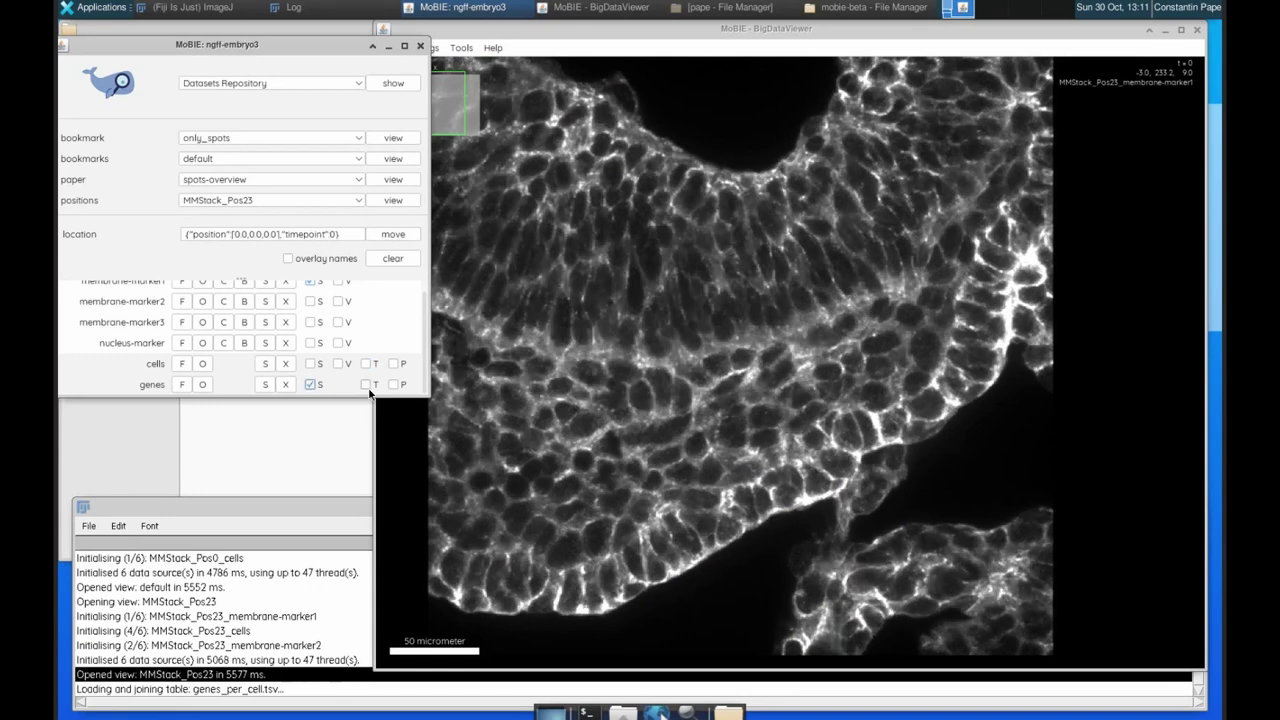
pyautogui.click(311, 384)
pyautogui.click(366, 384)
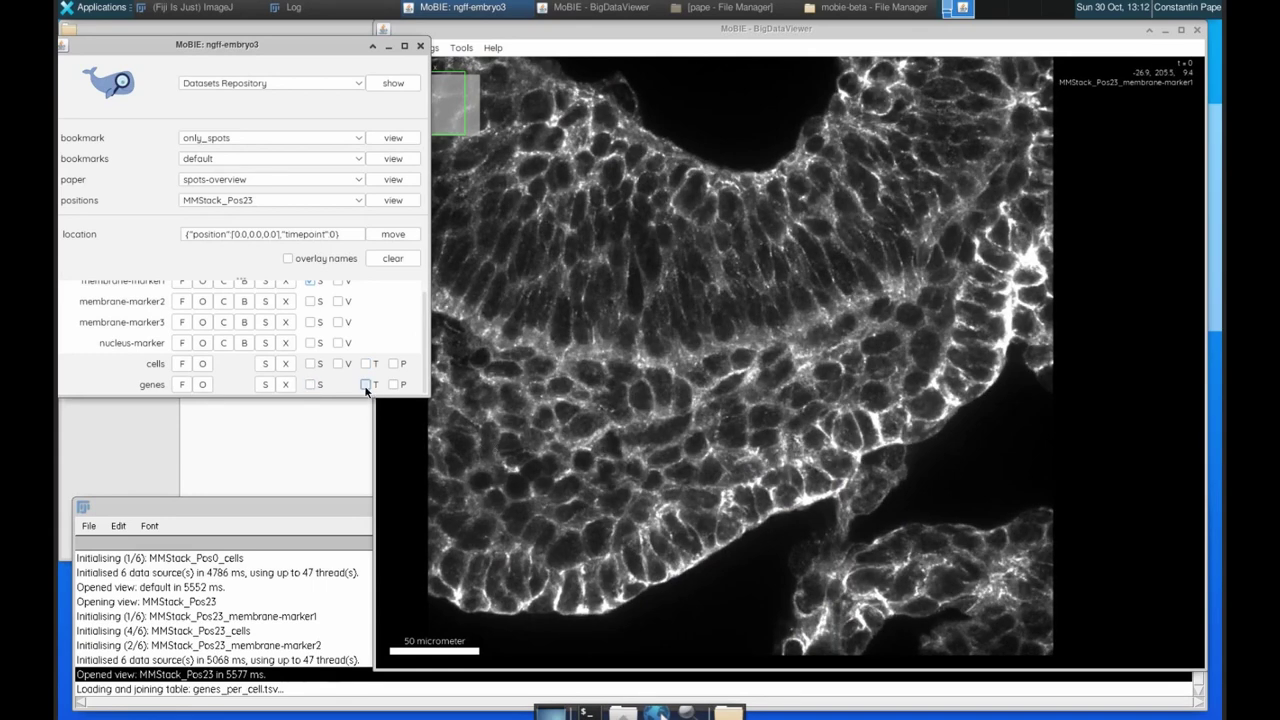
# Scroll through z-slices in BigDataViewer and nudge the genes table window up-left.
pyautogui.click(578, 594)
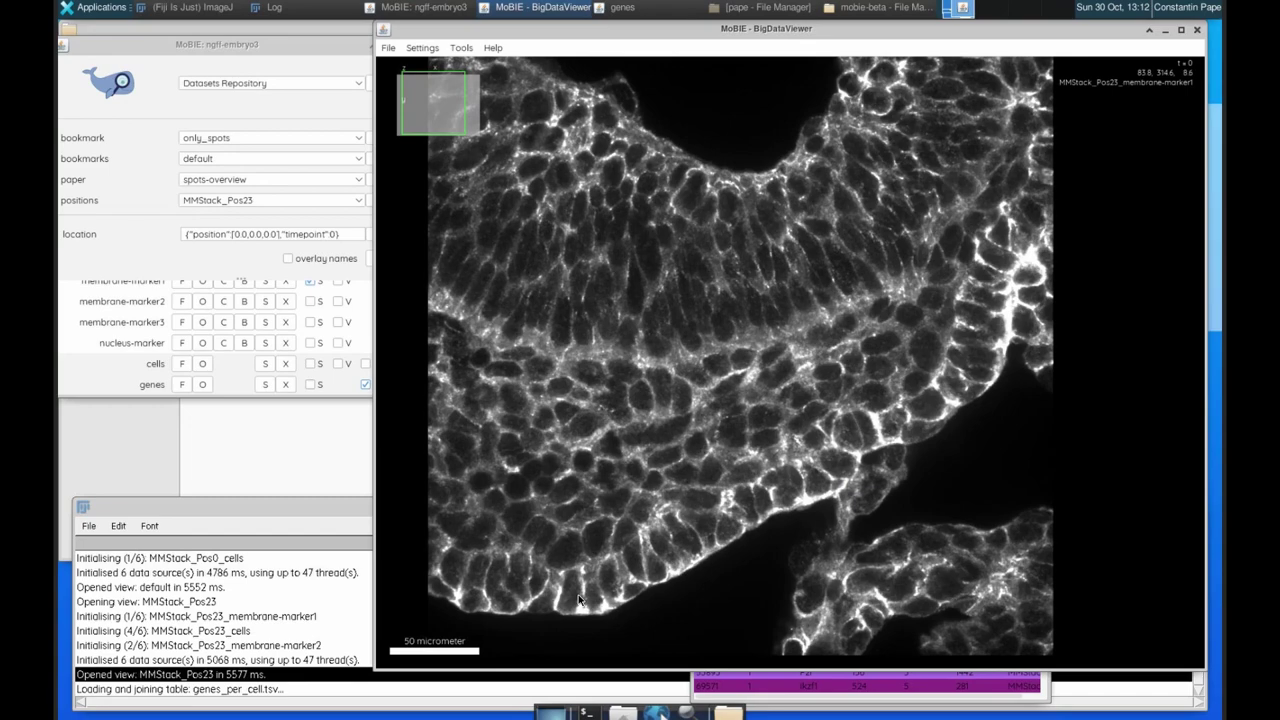
pyautogui.scroll(-2, 578, 594)
pyautogui.scroll(-3, 578, 594)
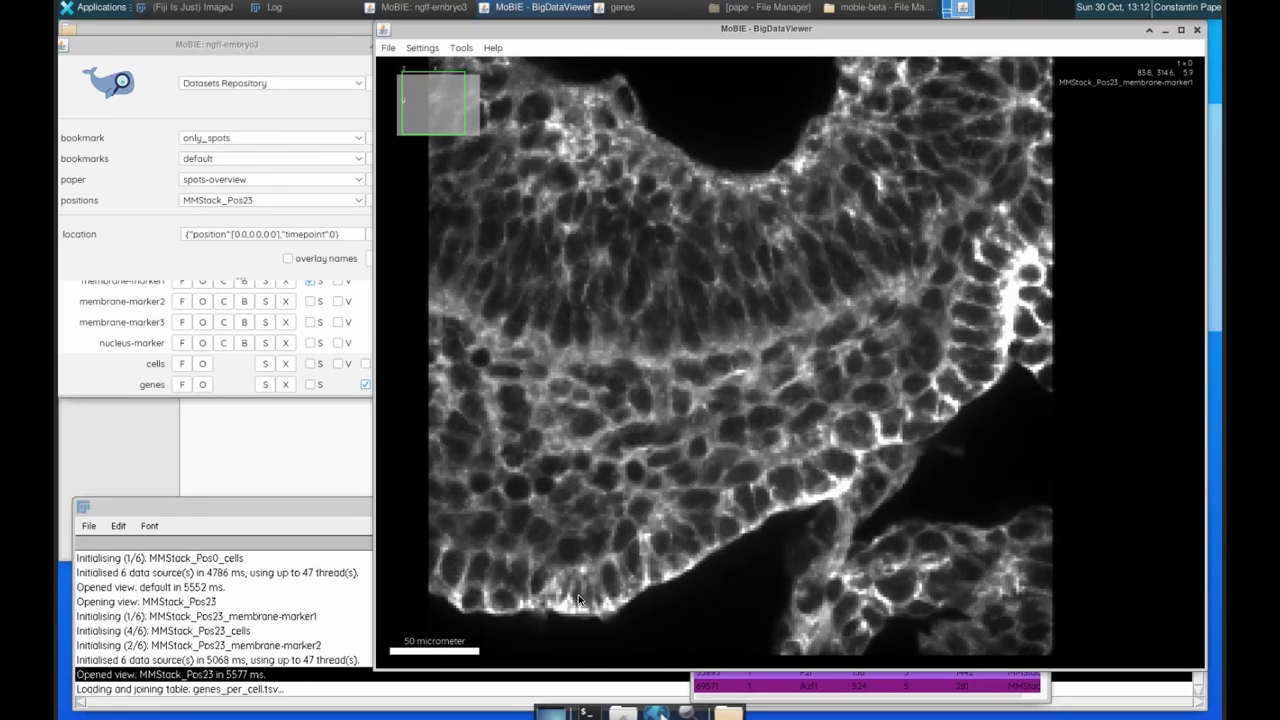
pyautogui.scroll(3, 578, 594)
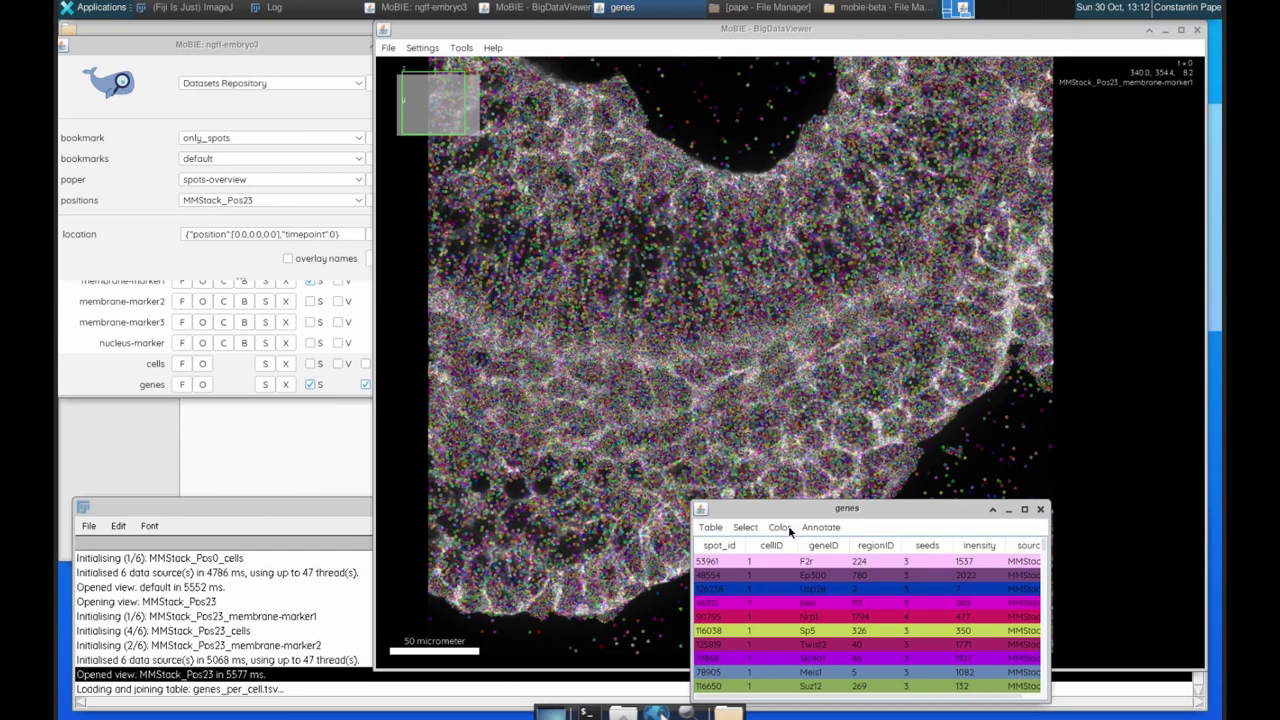
pyautogui.moveTo(795, 505); pyautogui.dragTo(780, 499)
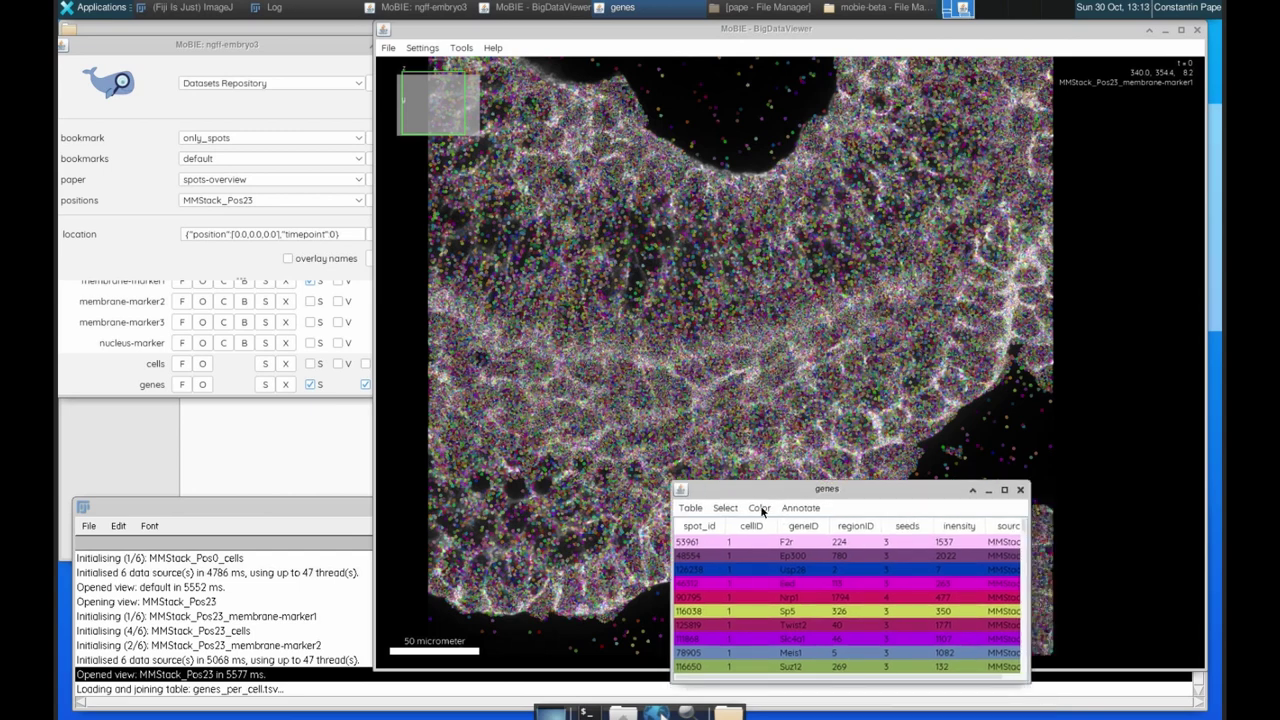
# Colour the gene spots by the inensity column with blueWhiteRed, ranging from 5 to 2,043.
pyautogui.click(690, 507)
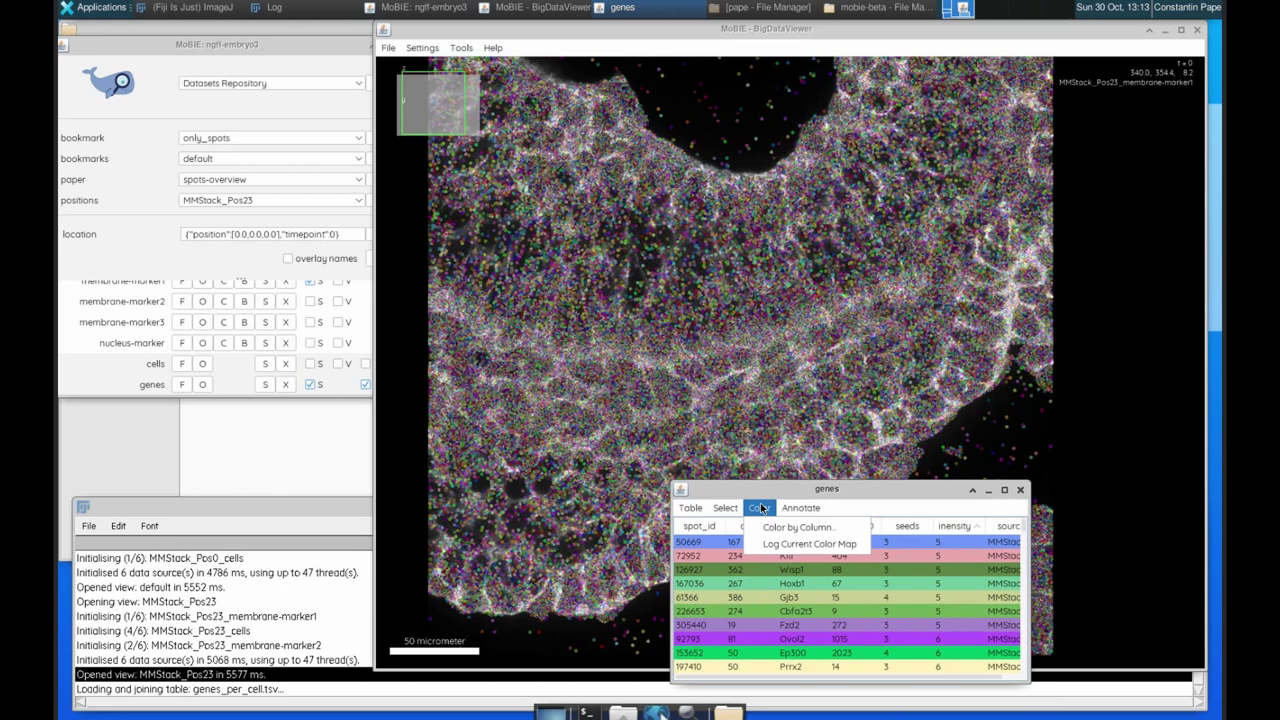
pyautogui.click(778, 527)
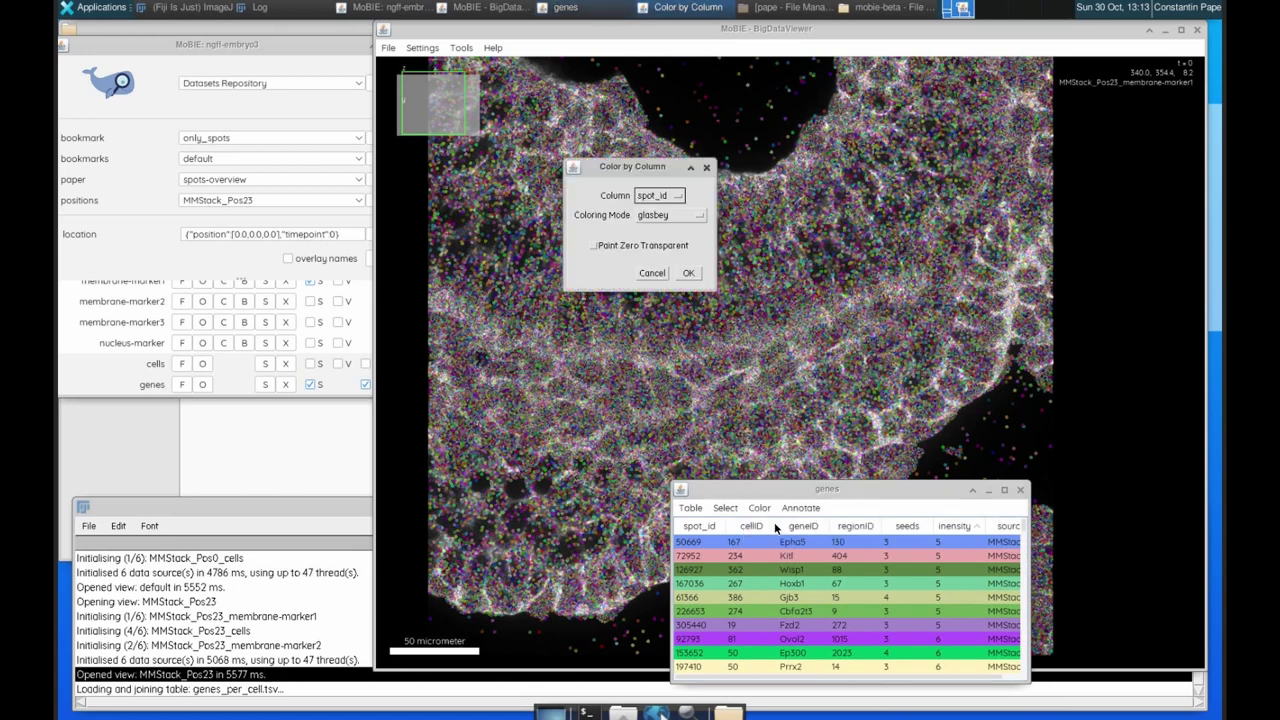
pyautogui.click(670, 216)
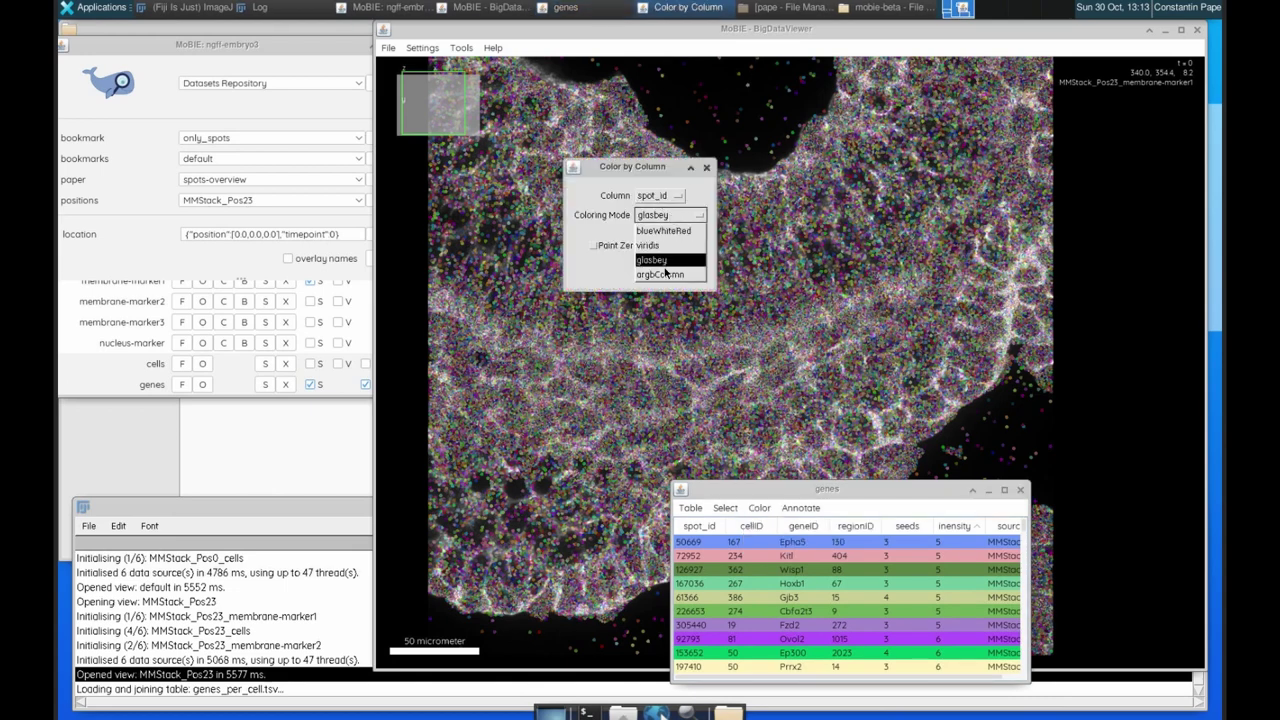
pyautogui.click(662, 230)
pyautogui.click(665, 219)
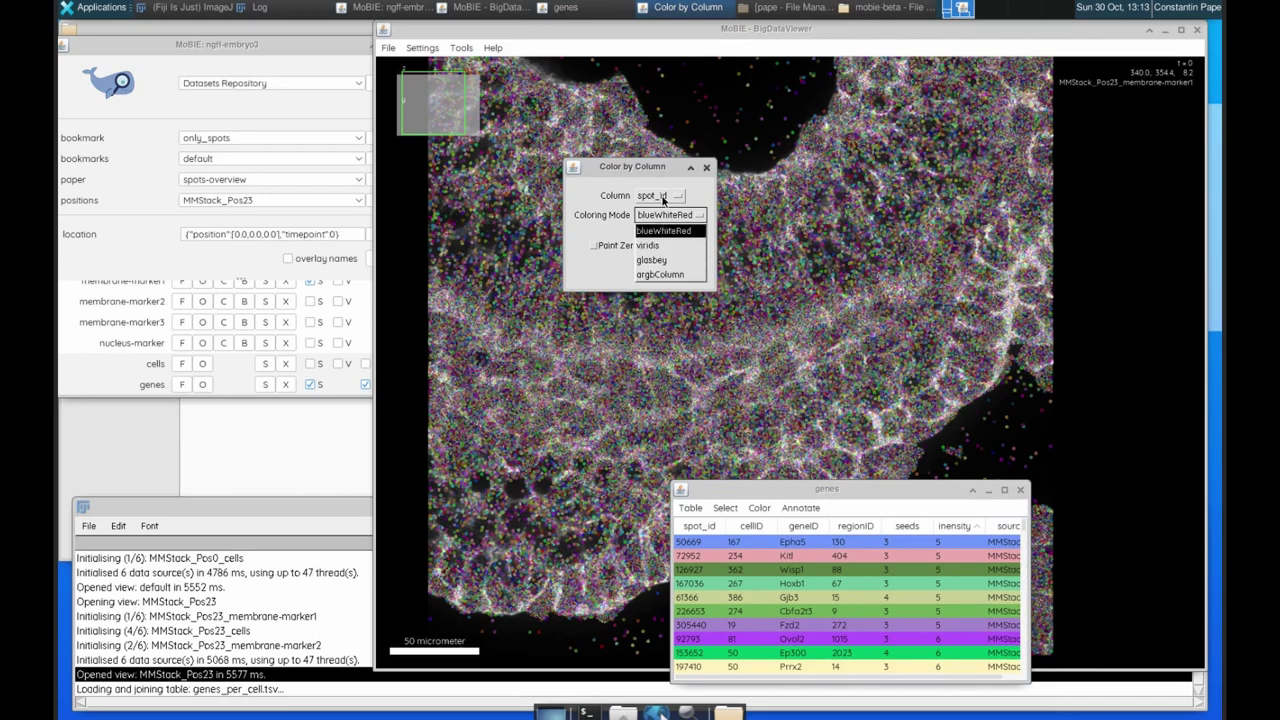
pyautogui.click(663, 198)
pyautogui.click(663, 198)
pyautogui.click(652, 285)
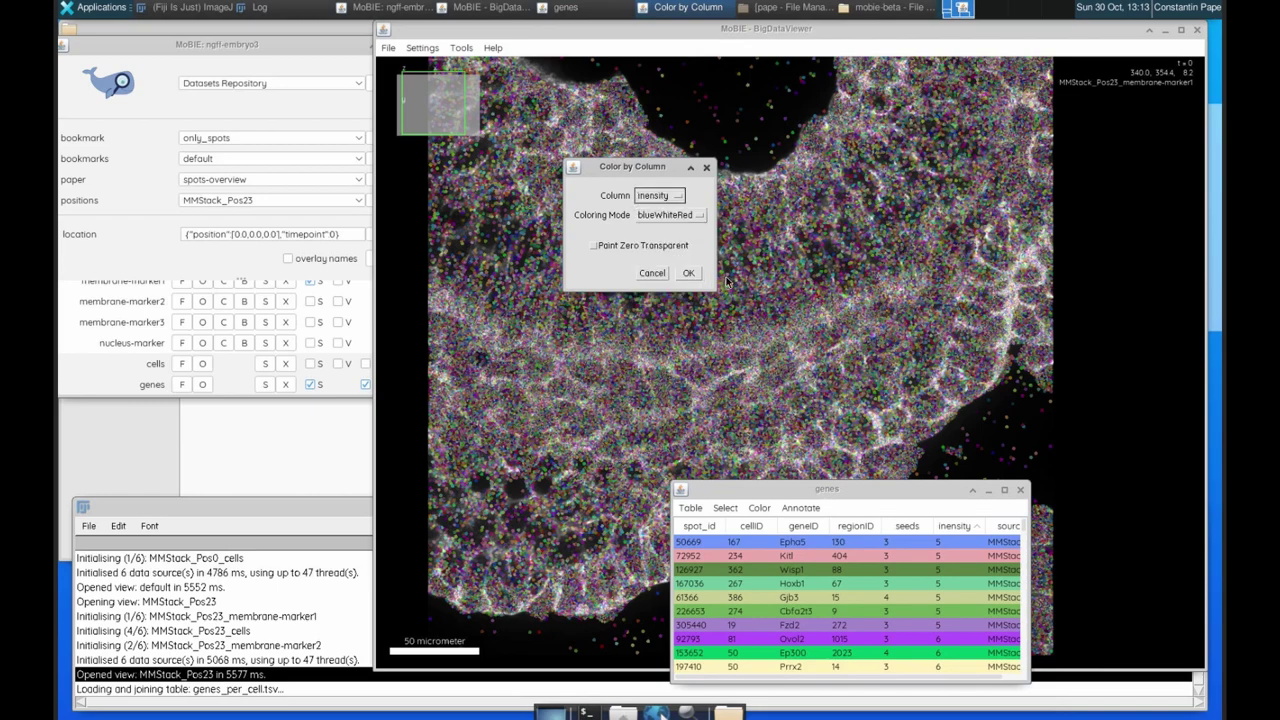
pyautogui.click(688, 273)
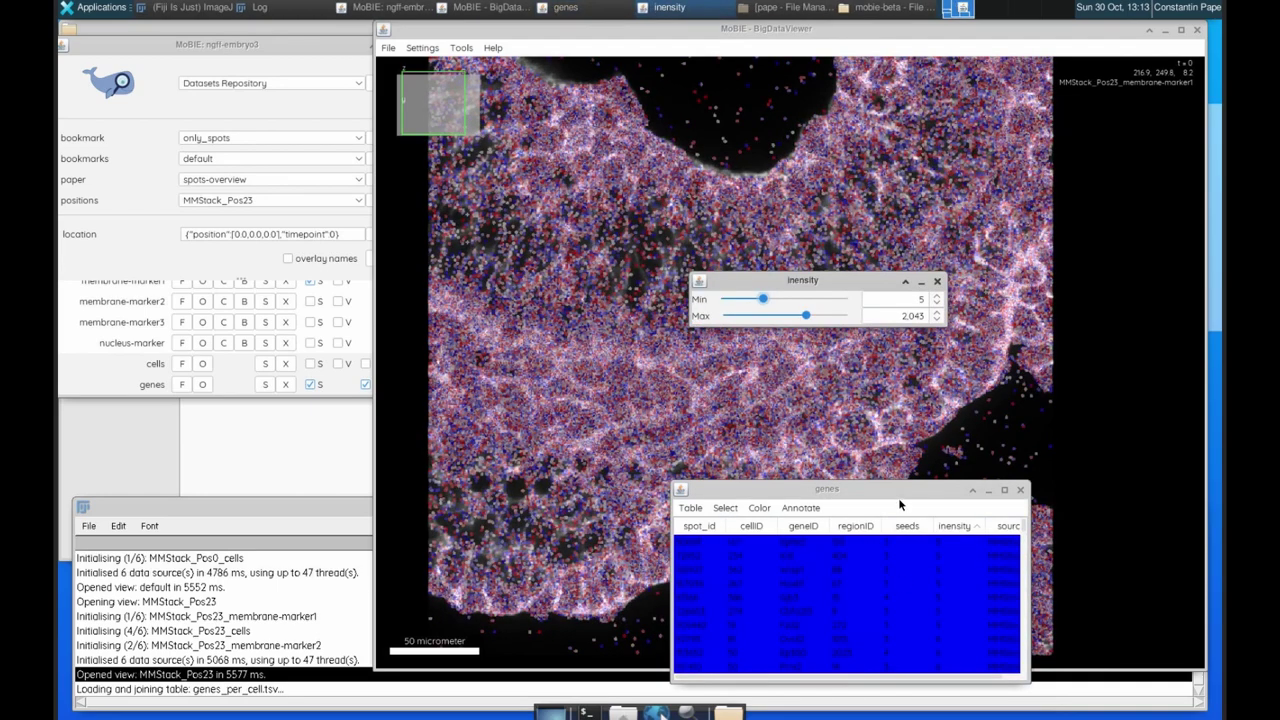
pyautogui.click(968, 31)
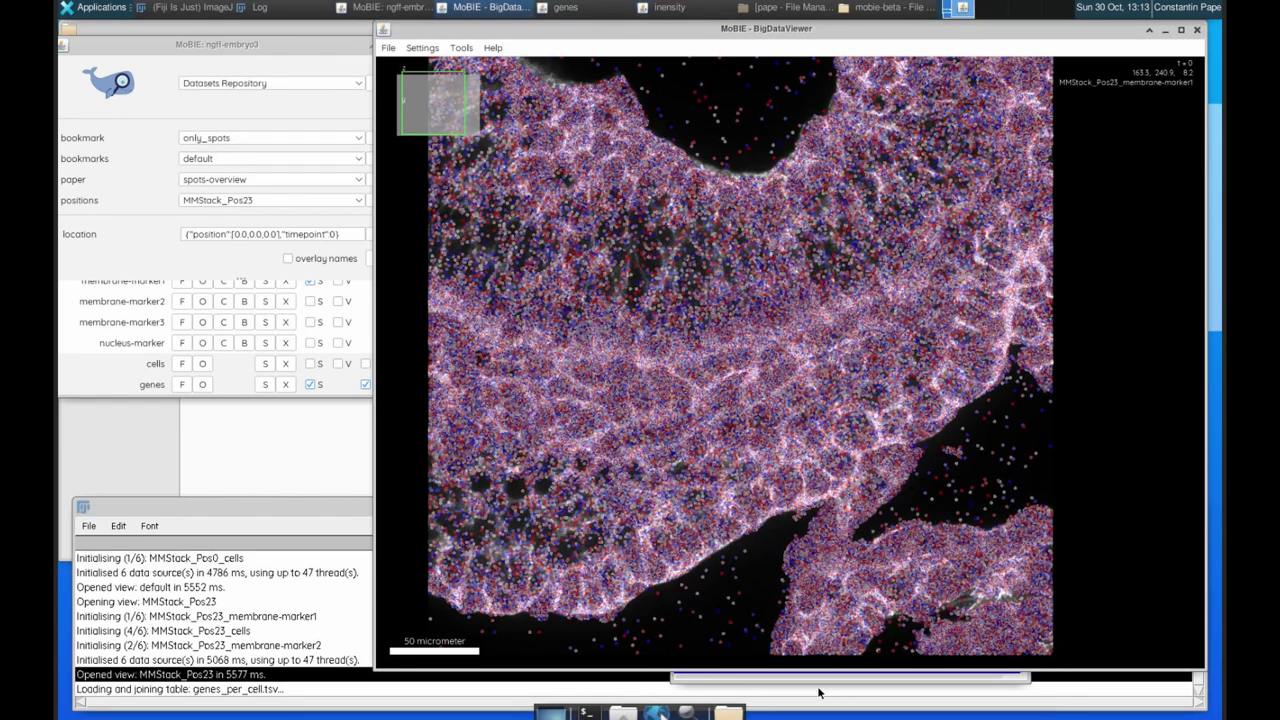
pyautogui.click(781, 677)
# Export the chosen genes table columns to the Work folder, naming the file spots_intensity.tsv.
pyautogui.click(691, 509)
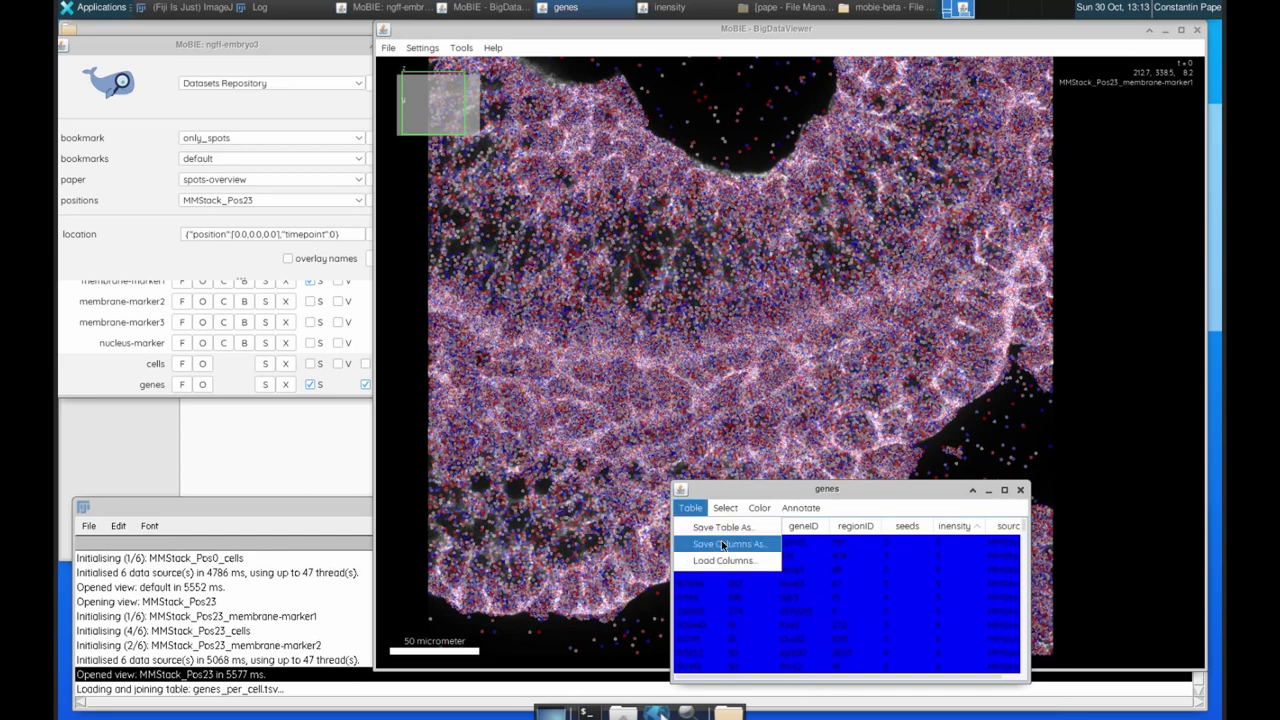
pyautogui.click(721, 543)
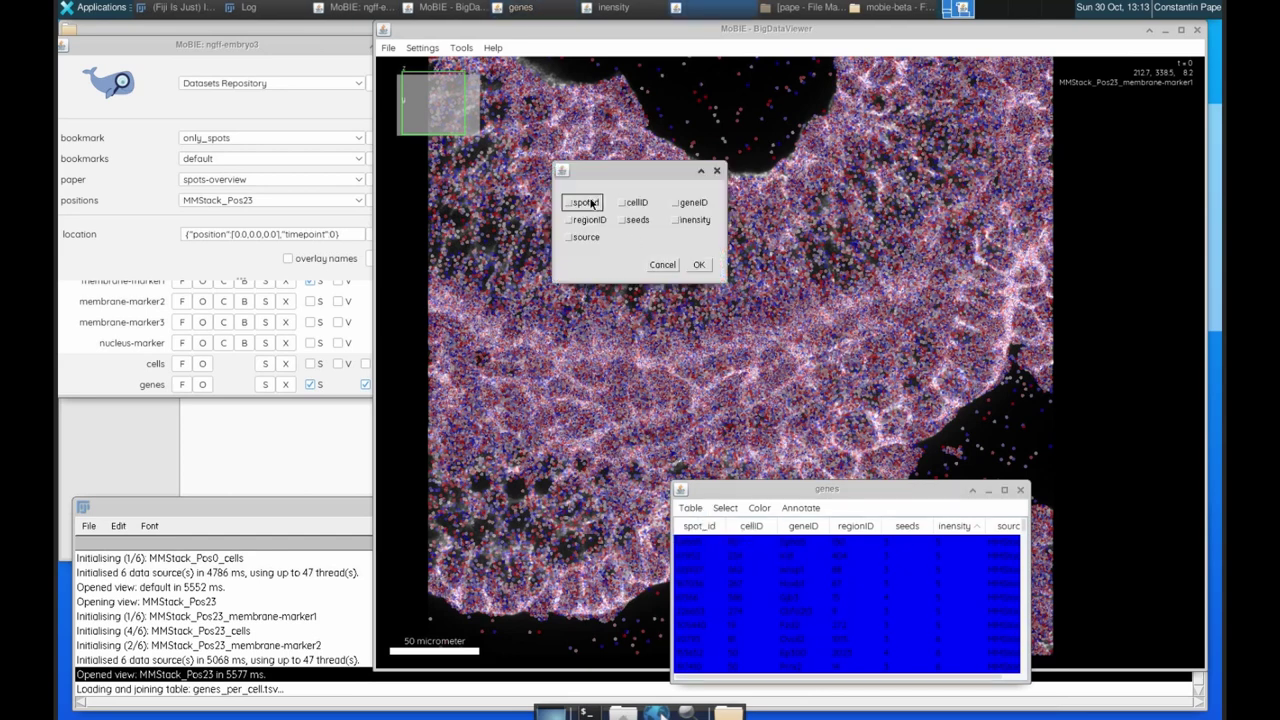
pyautogui.click(699, 265)
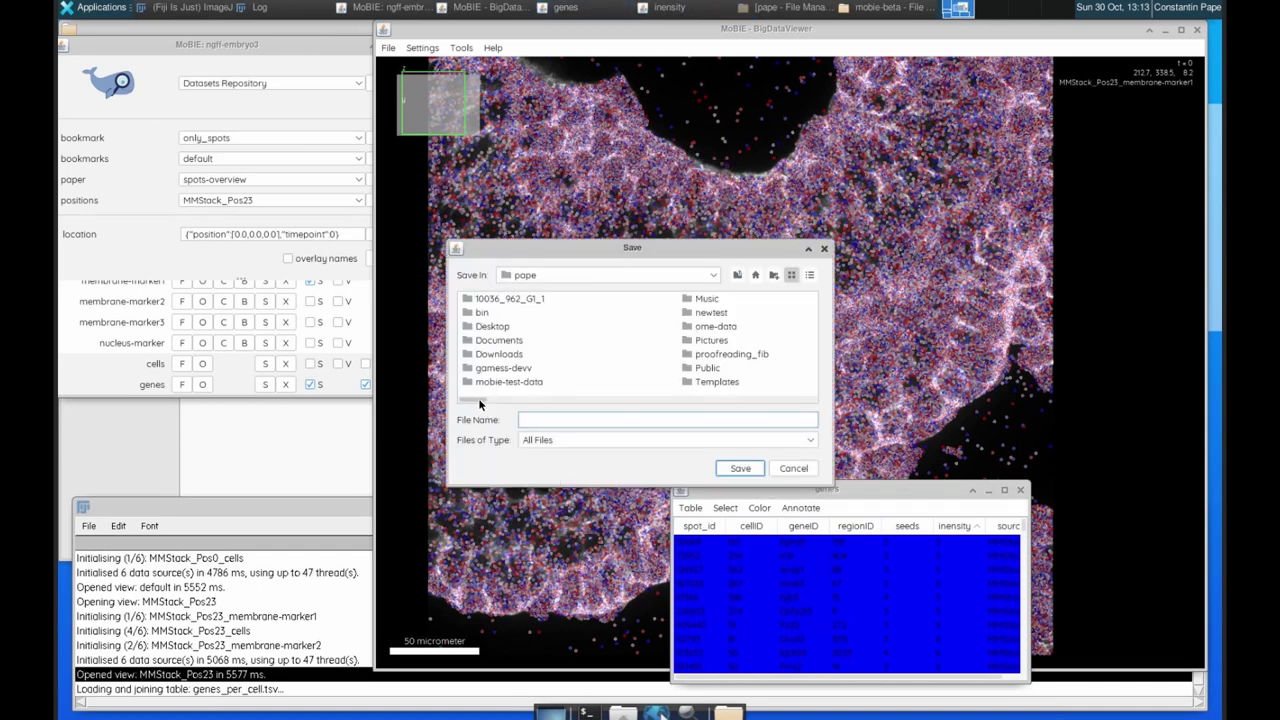
pyautogui.moveTo(473, 400)
pyautogui.mouseDown()
pyautogui.moveTo(529, 399)
pyautogui.moveTo(476, 399)
pyautogui.mouseUp()
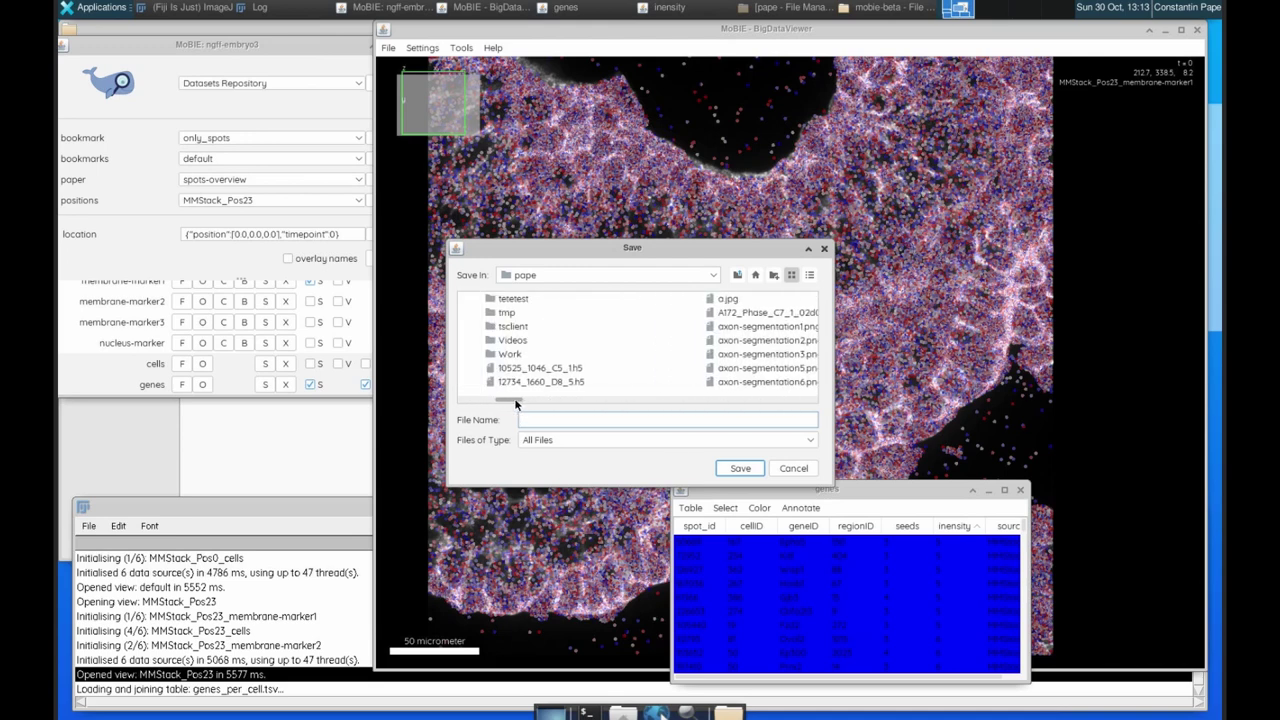
pyautogui.doubleClick(518, 360)
pyautogui.click(545, 419)
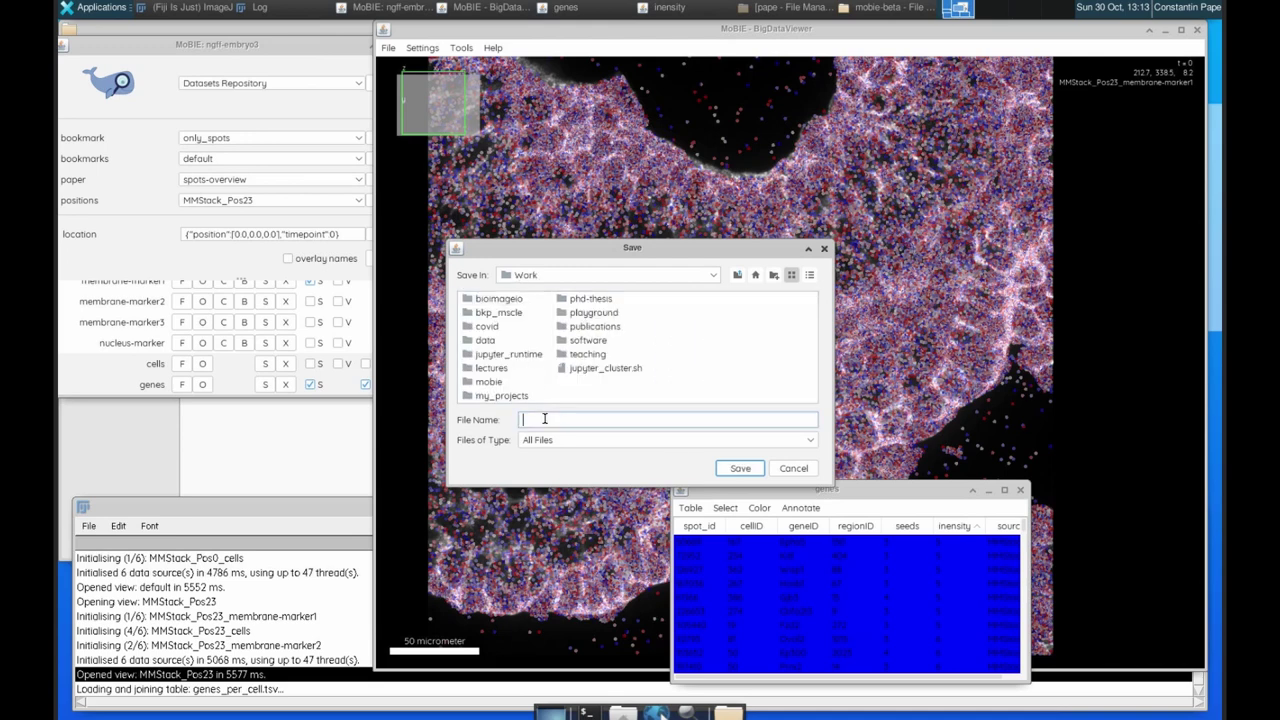
pyautogui.write('spots_in')
pyautogui.write('tensi')
pyautogui.write('ty.tsv')
# Save the export, then select spot-intensity.tsv in the home Work folder in File Manager.
pyautogui.click(738, 467)
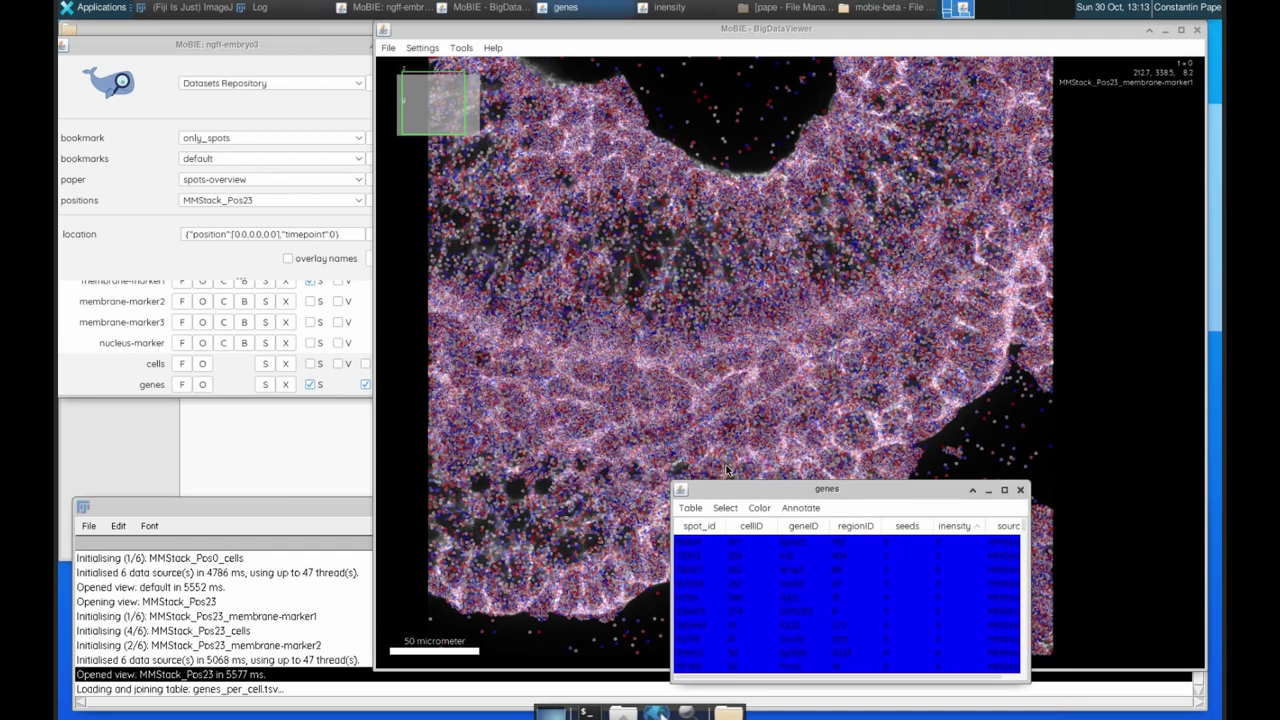
pyautogui.click(890, 7)
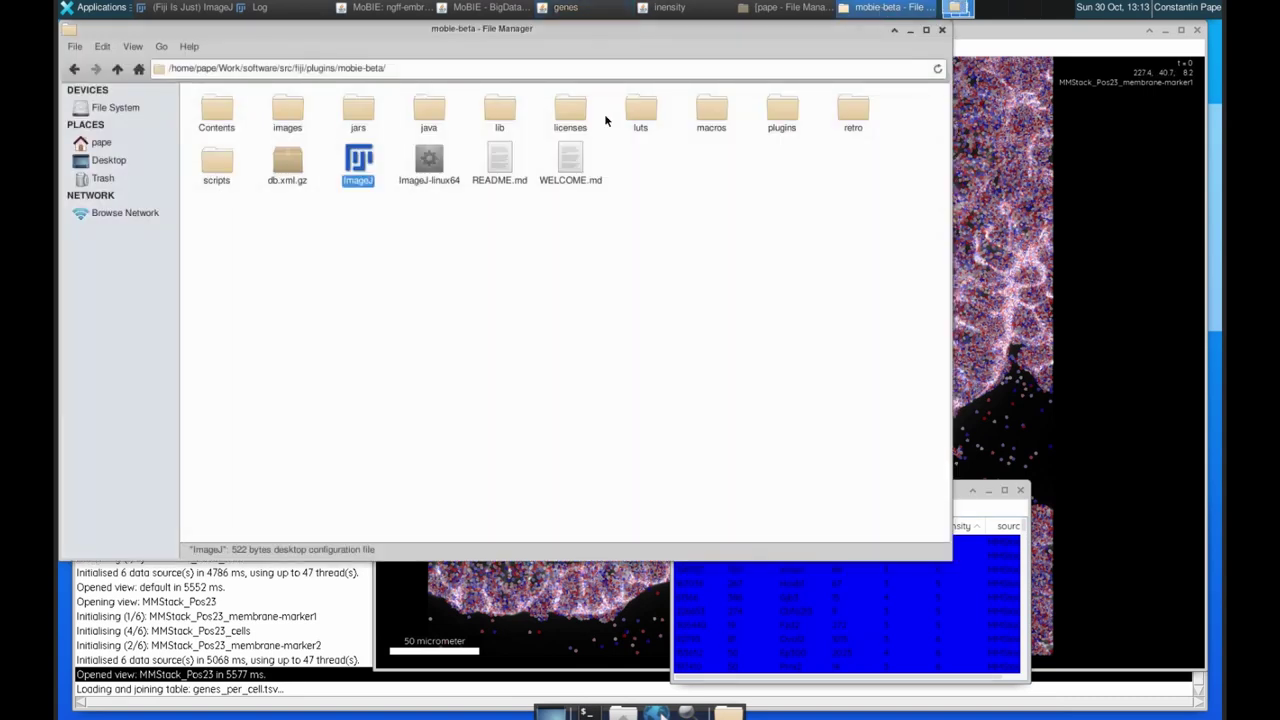
pyautogui.click(110, 145)
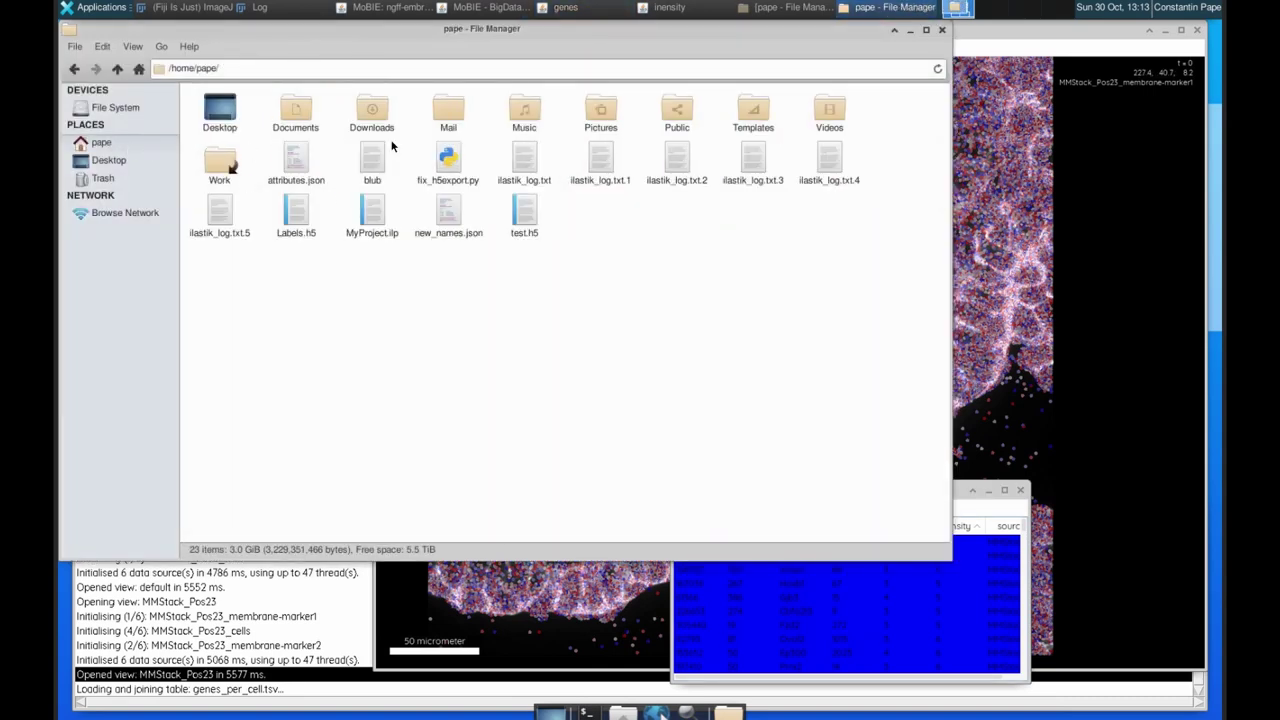
pyautogui.doubleClick(218, 165)
pyautogui.click(619, 163)
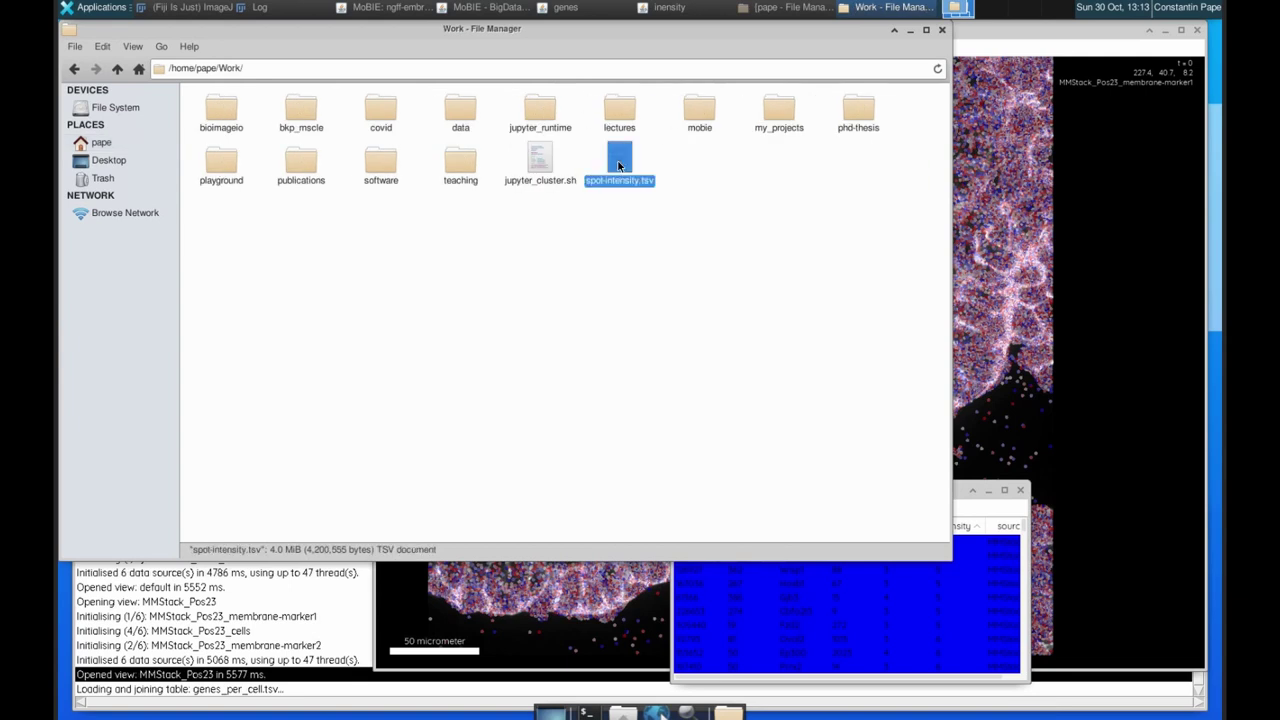